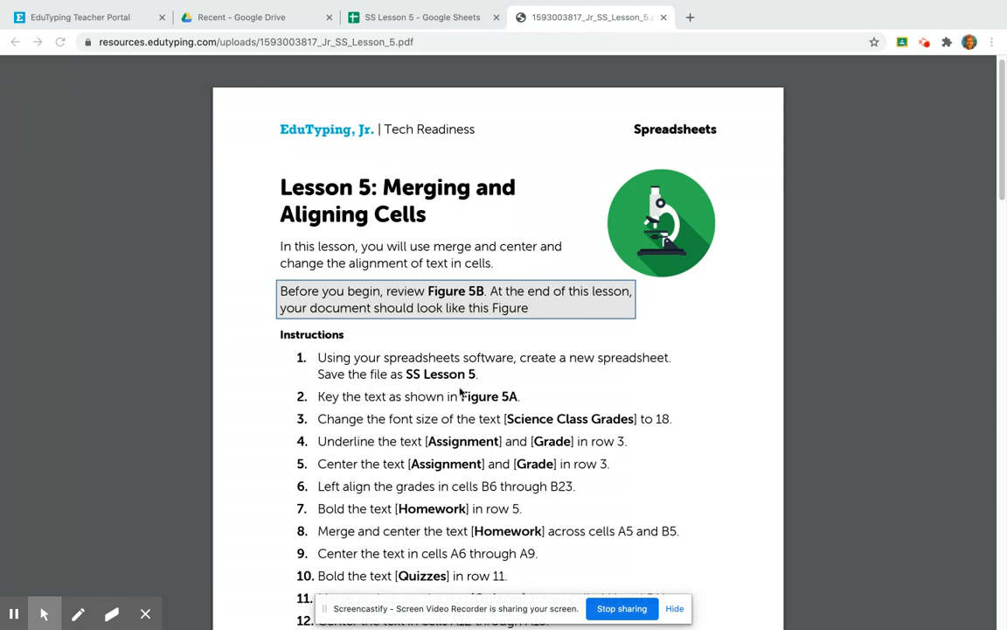
Review the lesson PDF through Figure 5A and inspect the matching Labs entries in column A of the SS Lesson 5 spreadsheet
scroll(461, 392, down, 8)
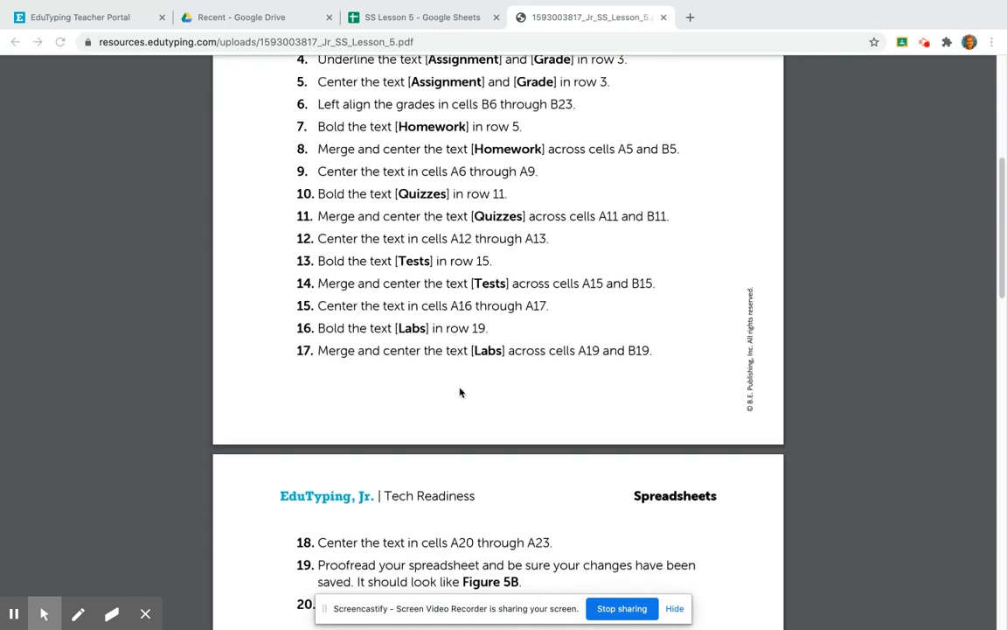
scroll(461, 391, down, 8)
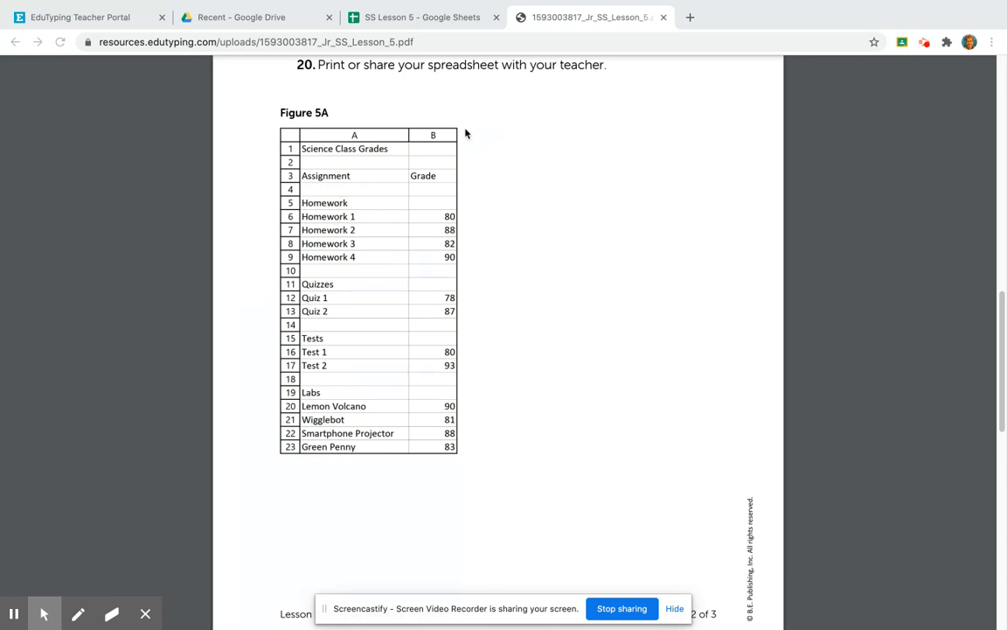
click(394, 22)
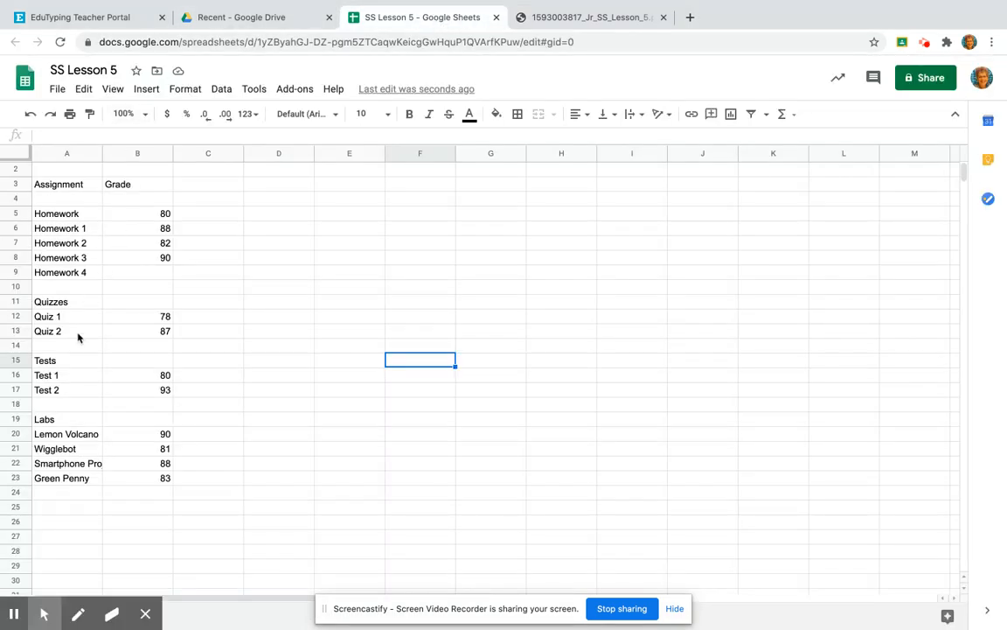
click(78, 434)
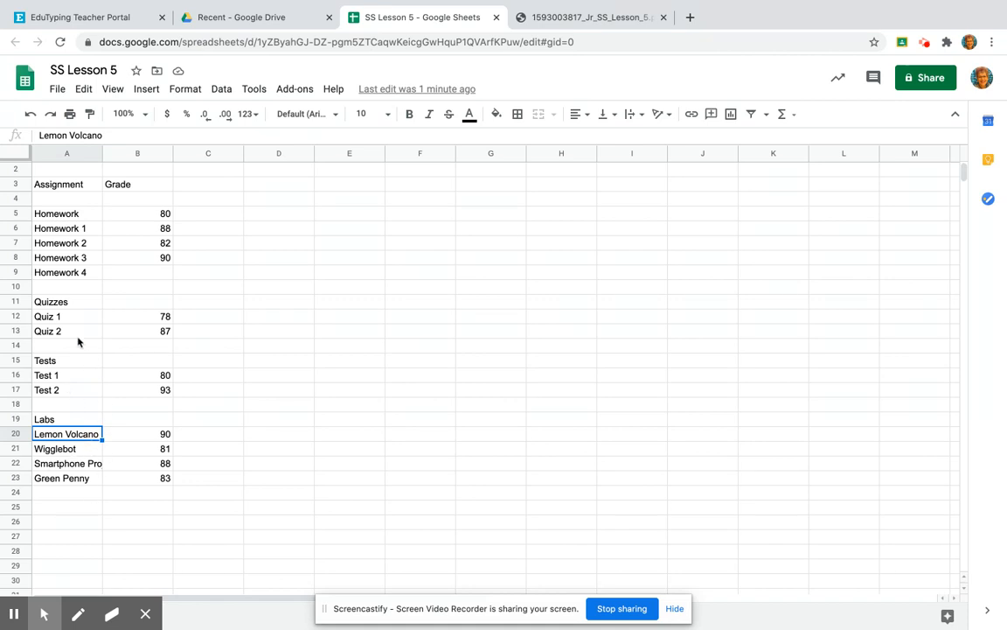
click(114, 134)
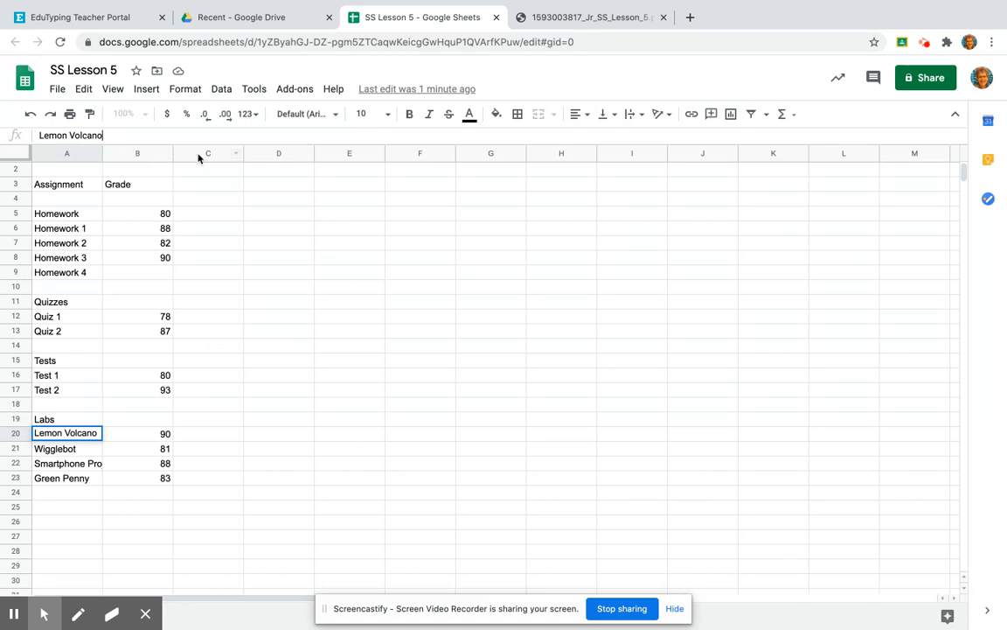
click(54, 449)
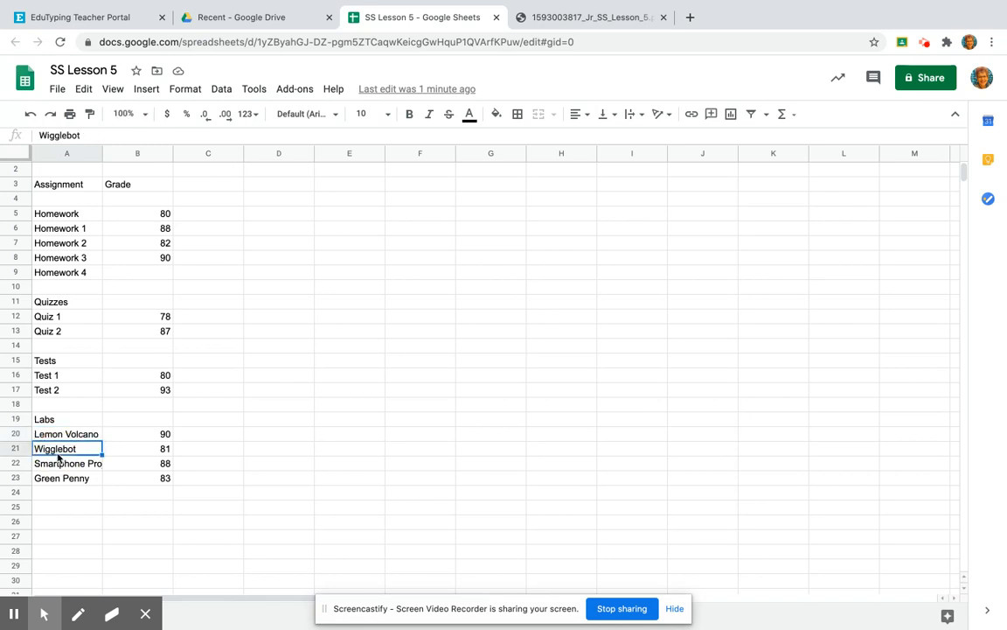
click(60, 463)
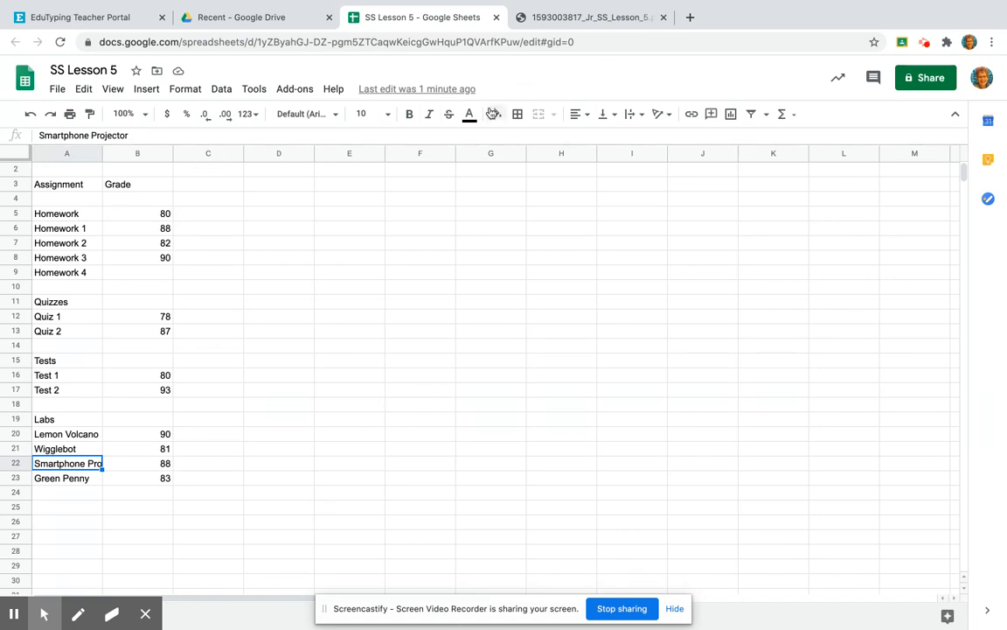
Read through the numbered formatting instructions in the lesson PDF, from the font size change to the final sharing step
click(561, 12)
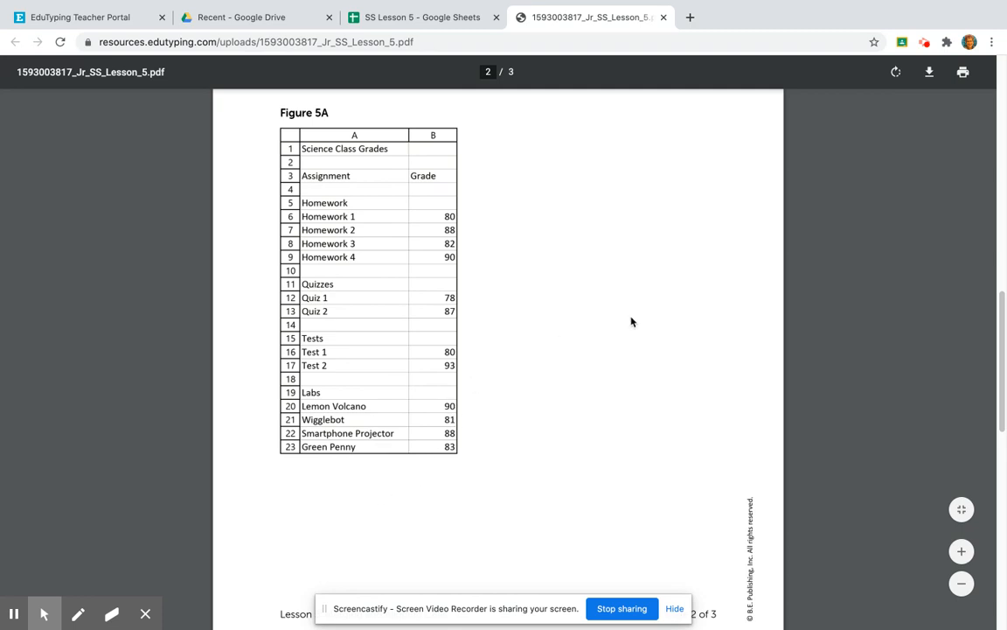
scroll(631, 322, up, 10)
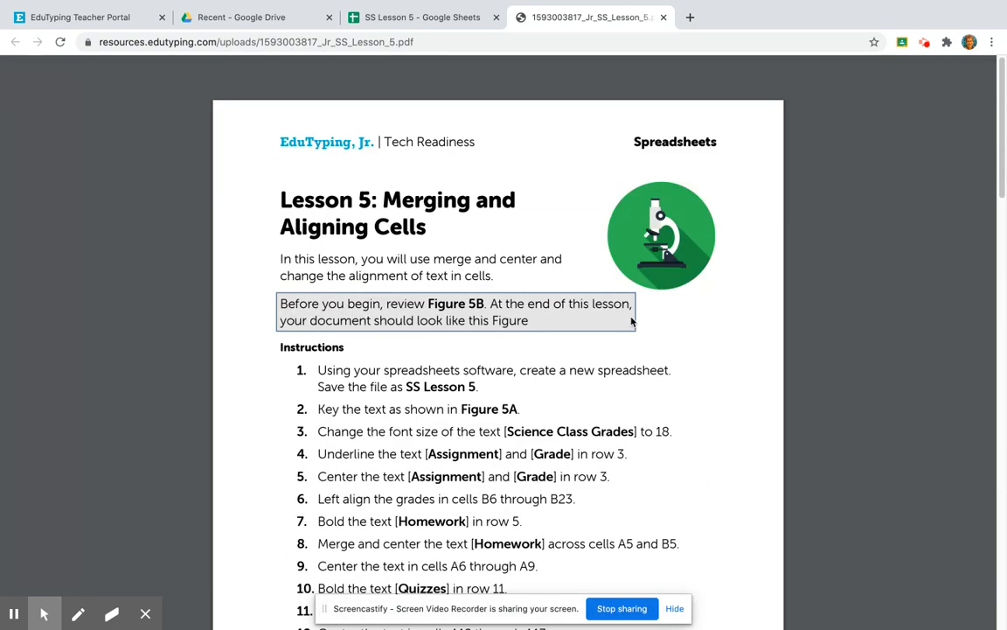
scroll(602, 373, down, 2)
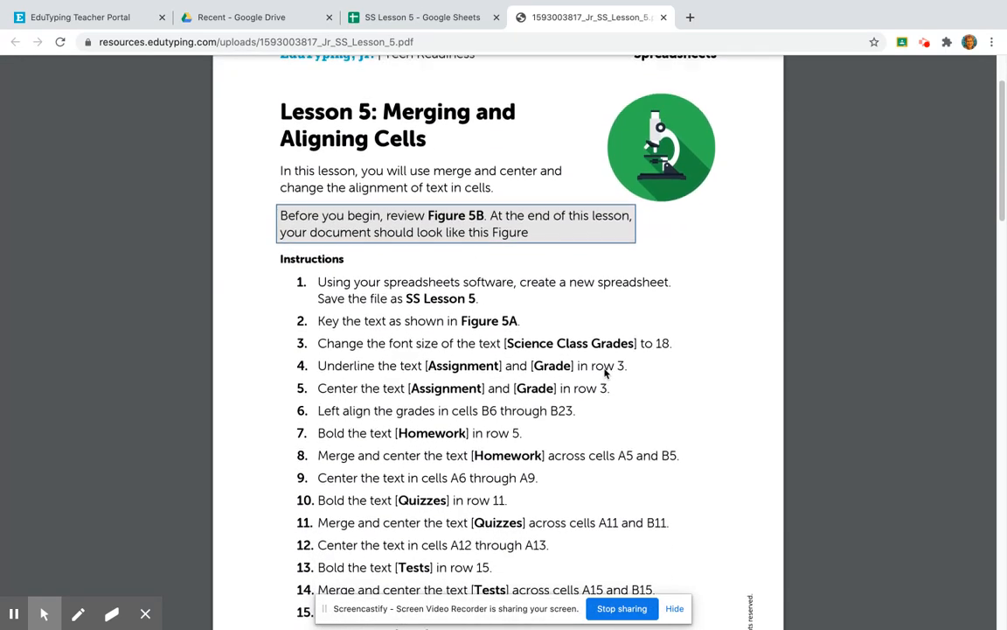
scroll(603, 374, down, 1)
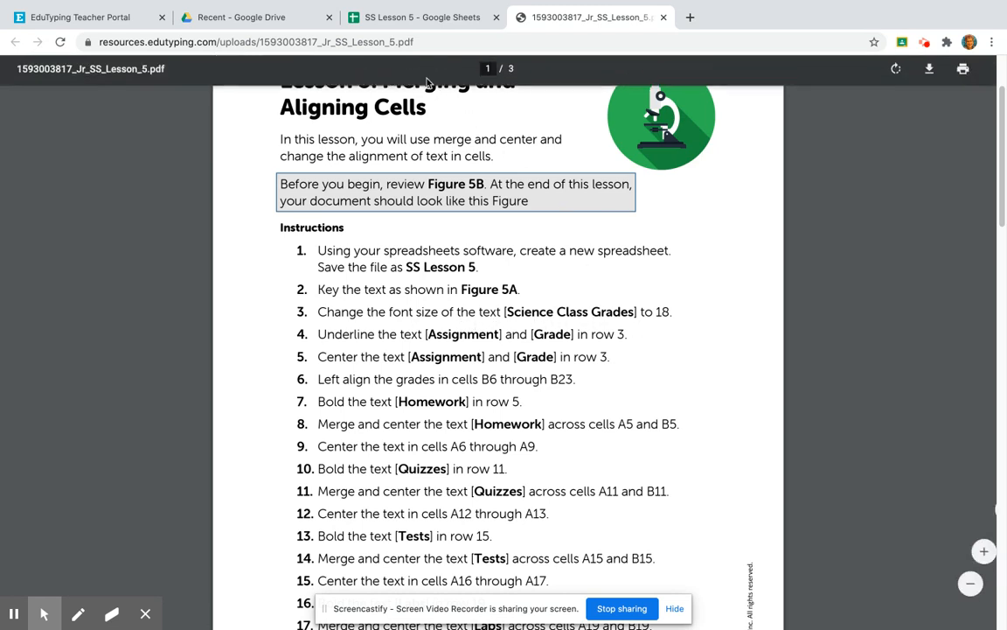
click(413, 17)
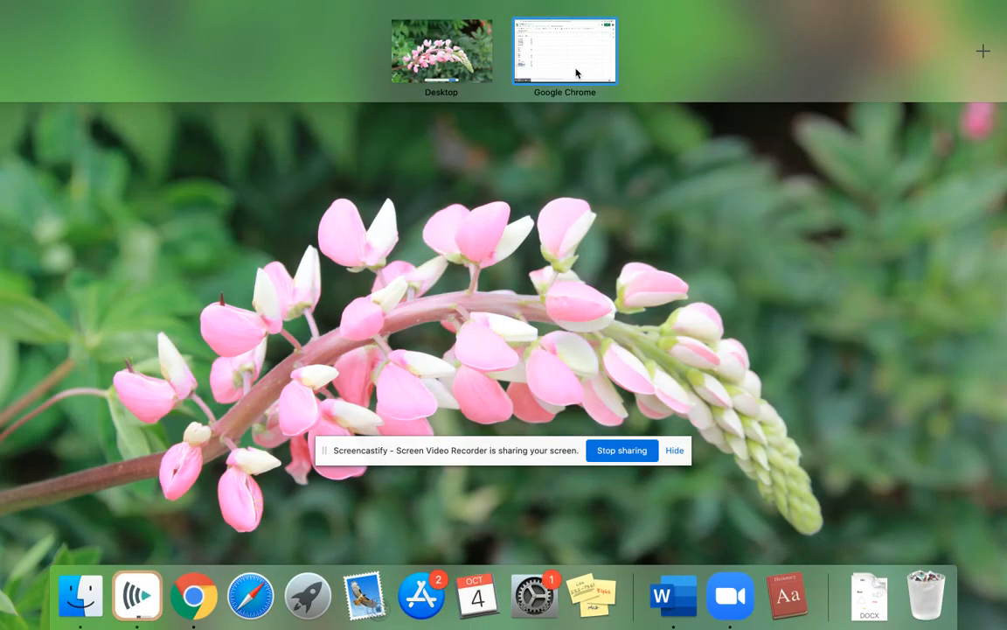
click(525, 65)
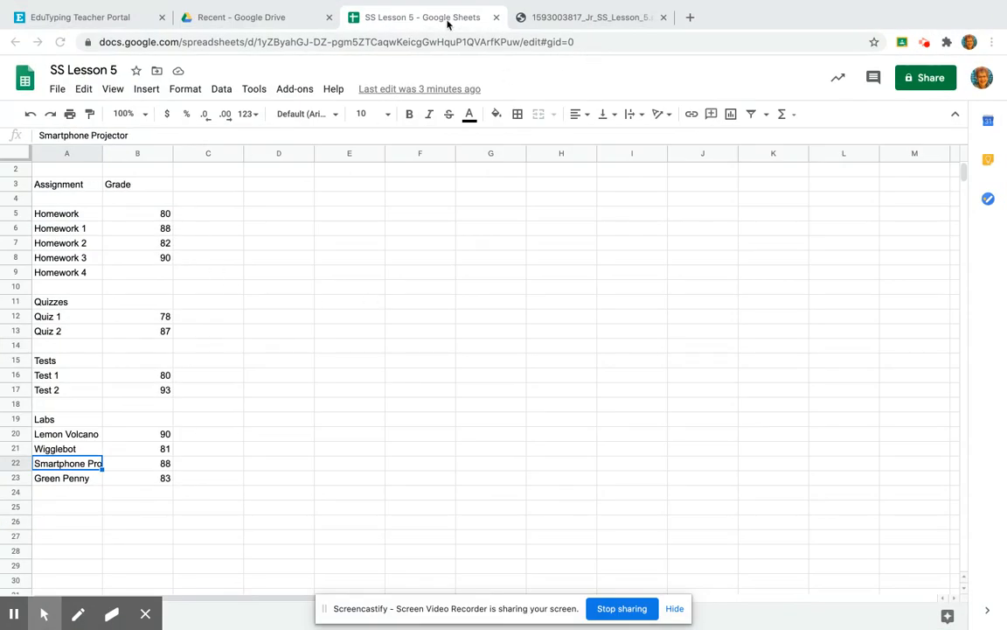
click(584, 23)
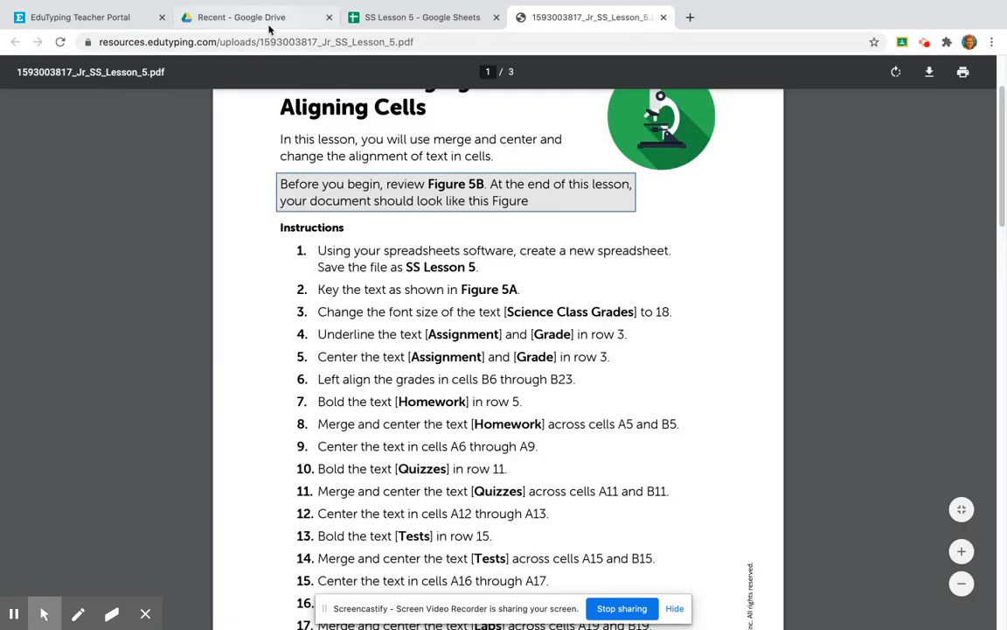
scroll(606, 398, down, 1)
scroll(606, 399, down, 10)
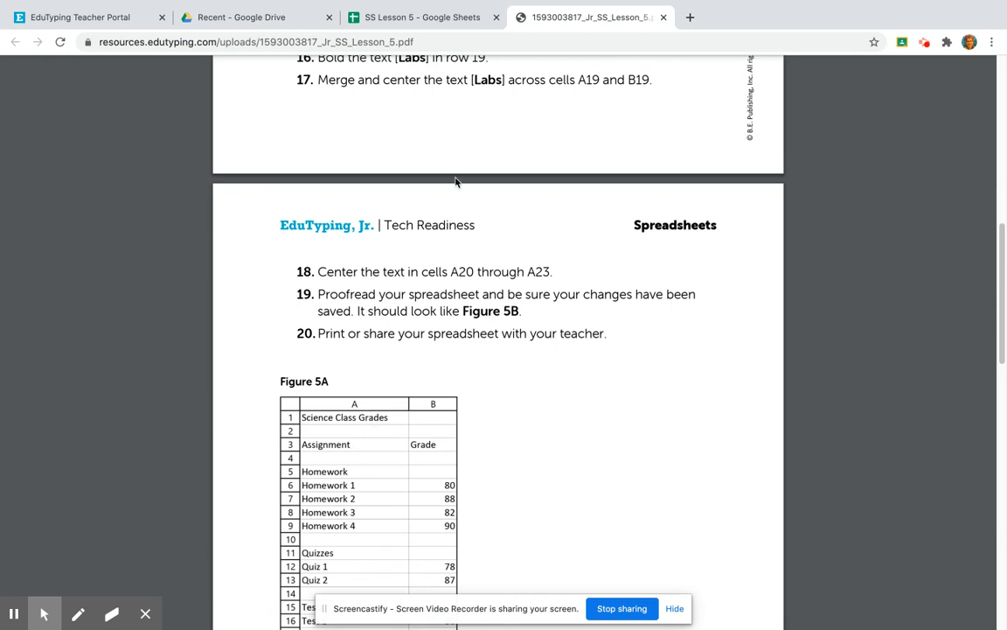
In the SS Lesson 5 spreadsheet, set the font size of the Science Class Grades title in cell A1 to 18
click(364, 19)
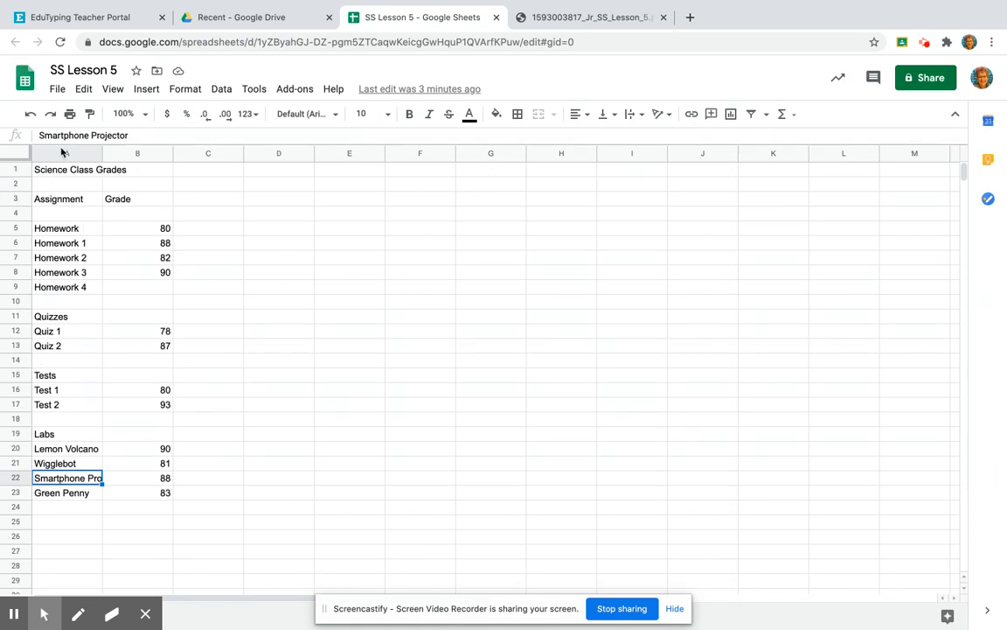
click(49, 171)
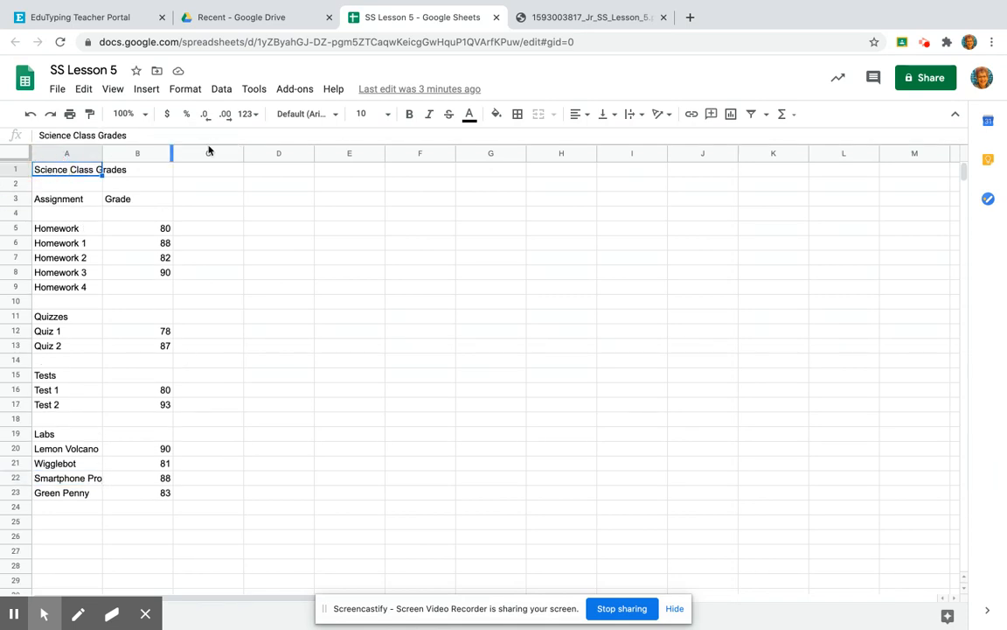
click(387, 114)
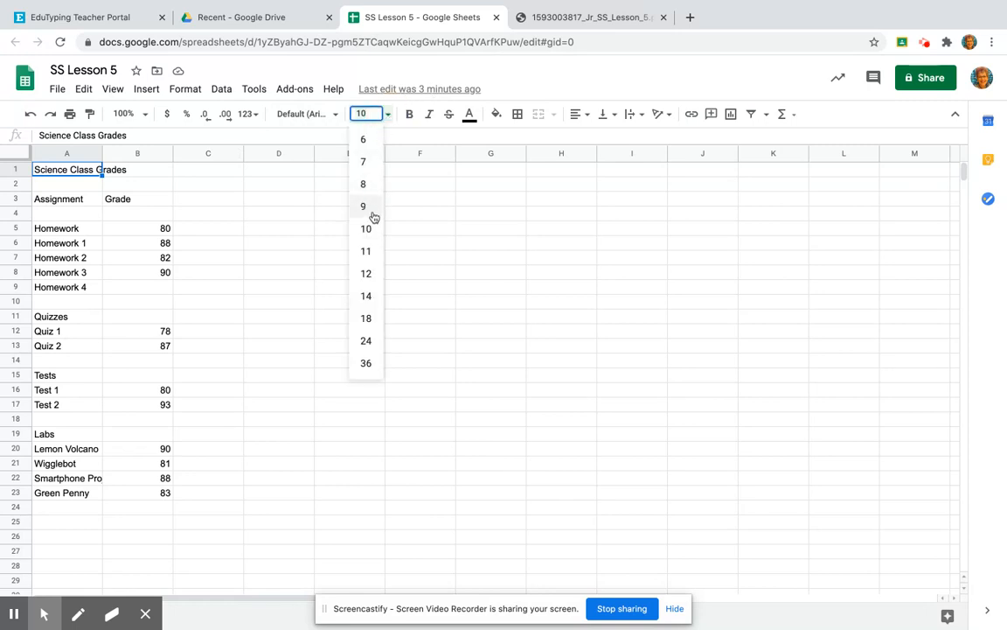
click(366, 320)
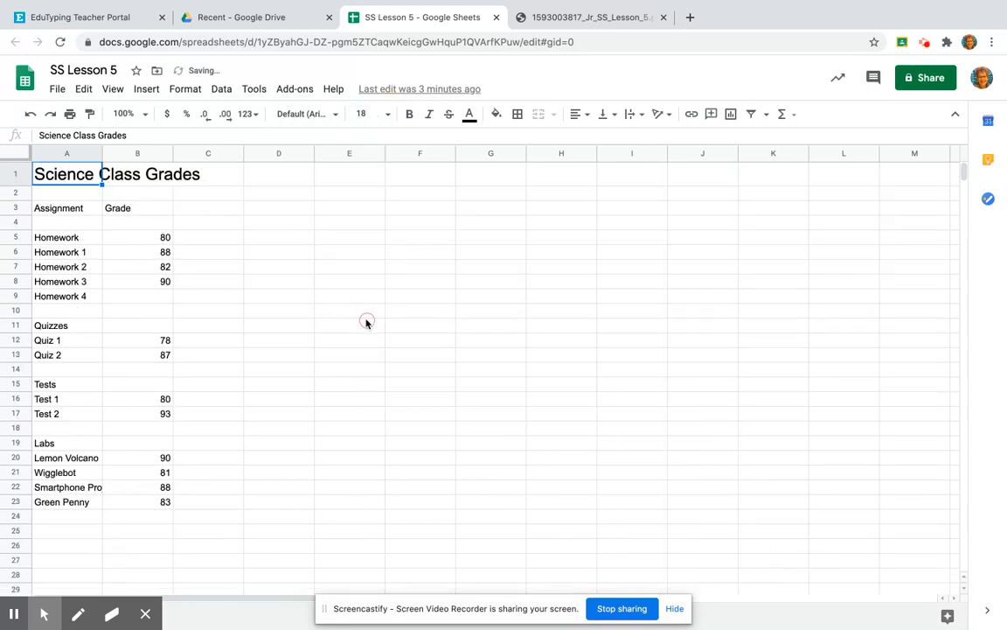
Following the lesson PDF's instructions, center and underline the Assignment and Grade headings in cells A3 and B3 of the spreadsheet
click(540, 14)
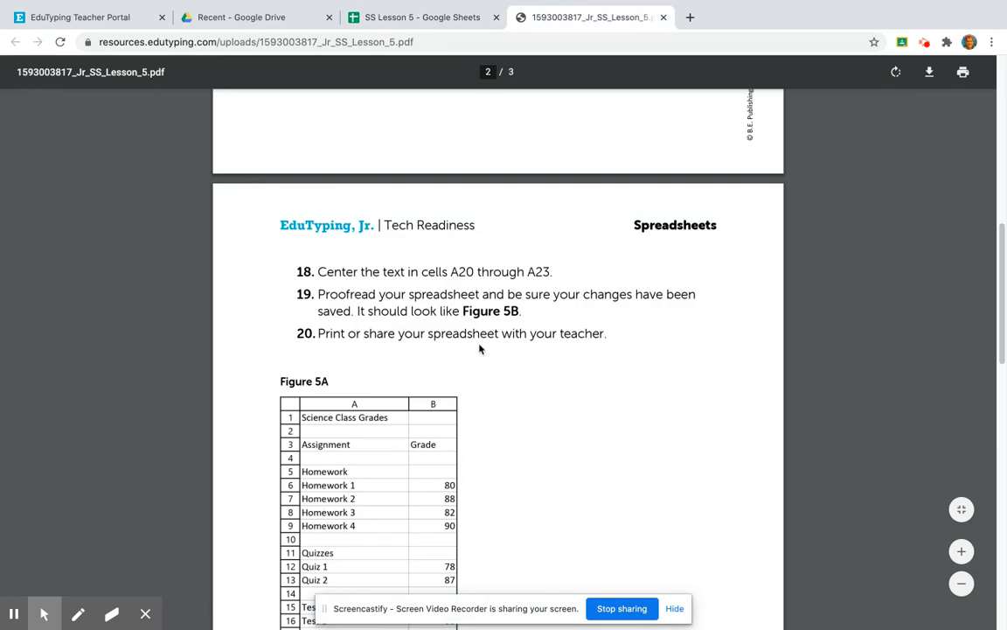
scroll(480, 349, down, 2)
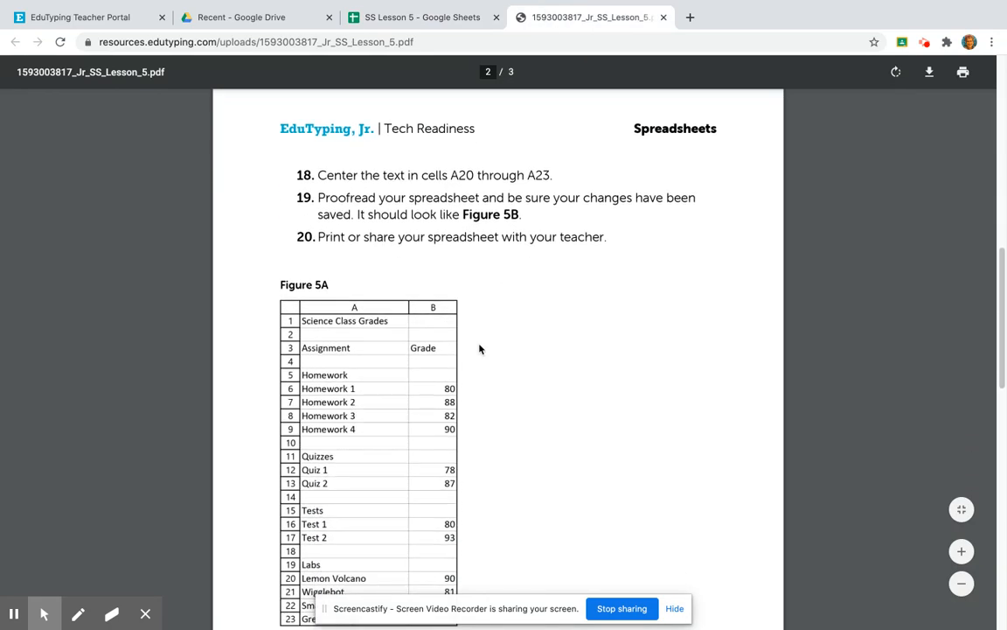
scroll(480, 349, up, 2)
scroll(480, 349, up, 5)
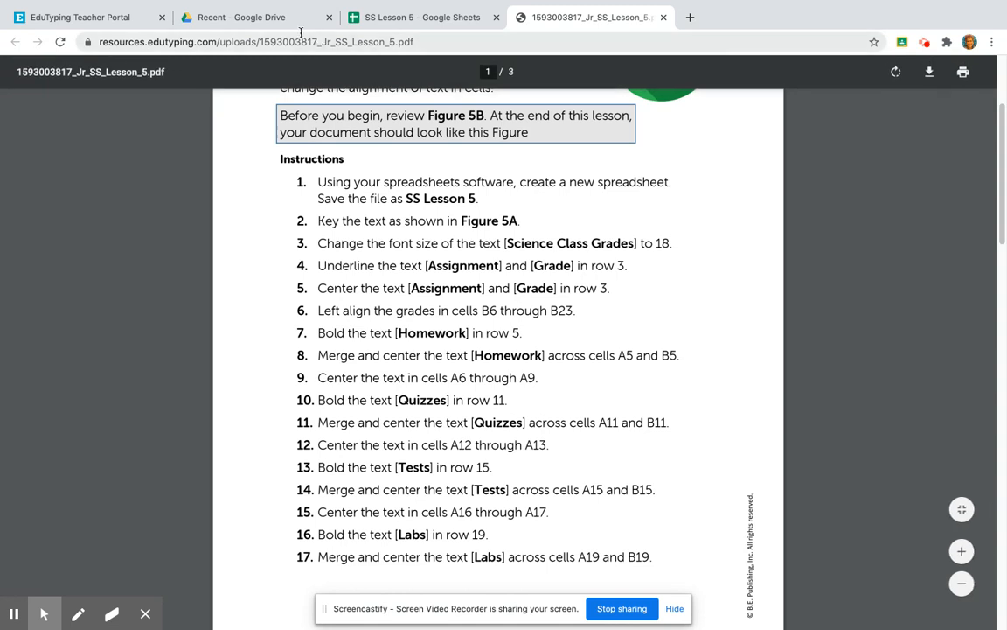
click(391, 18)
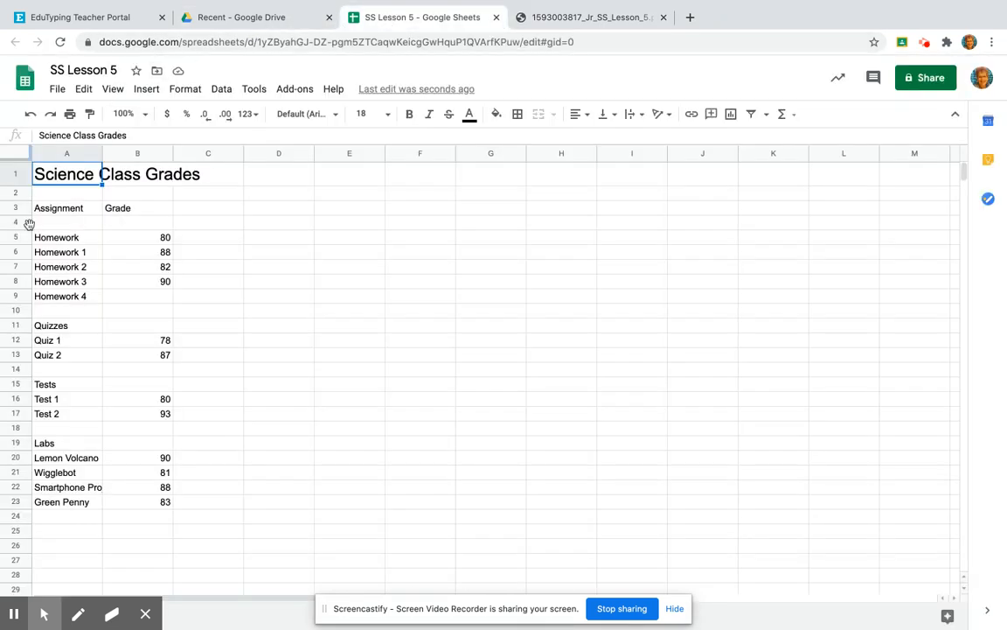
click(54, 208)
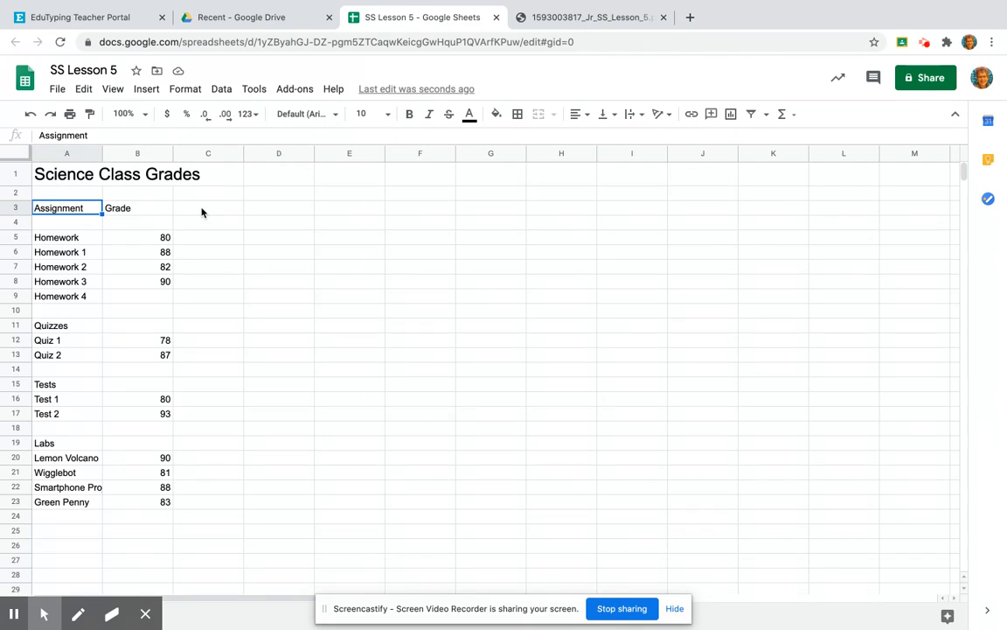
shift+click(148, 210)
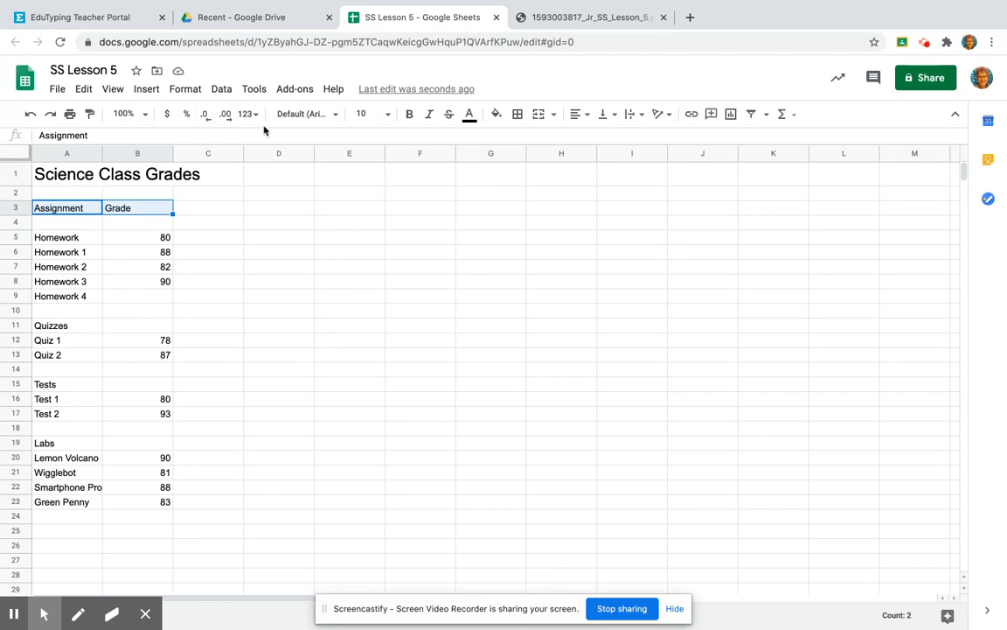
click(585, 117)
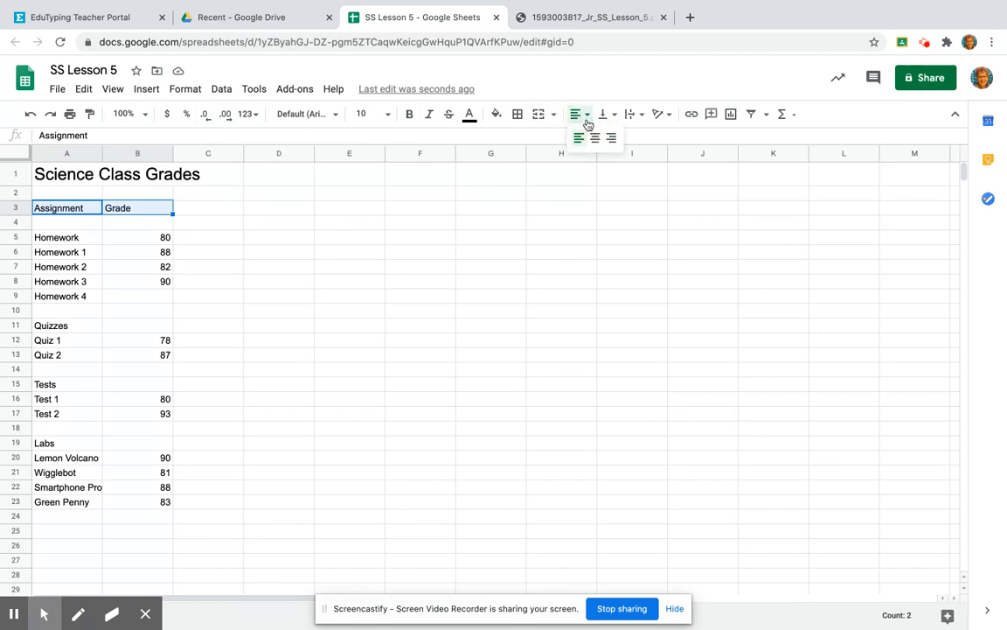
click(593, 140)
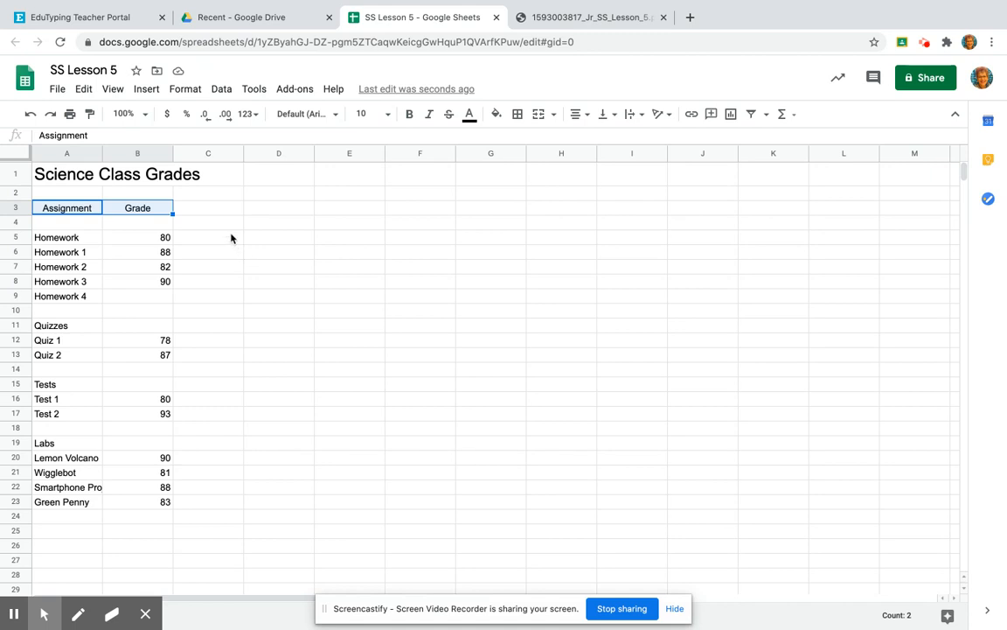
key(ctrl+u)
click(247, 234)
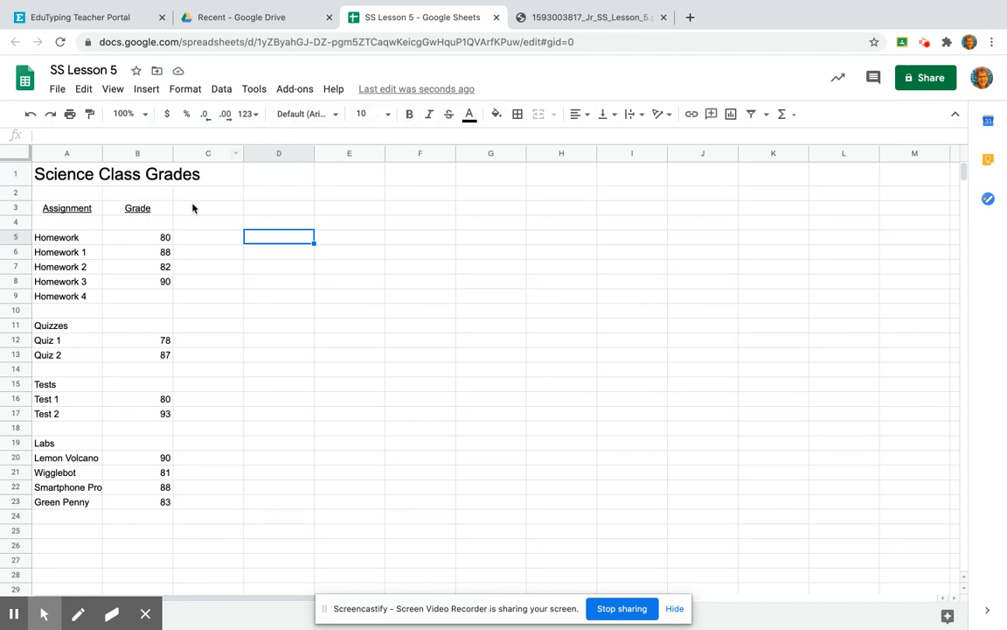
Check the alignment instruction in the lesson PDF and left-align the grades in spreadsheet cells B5 through B23
click(538, 23)
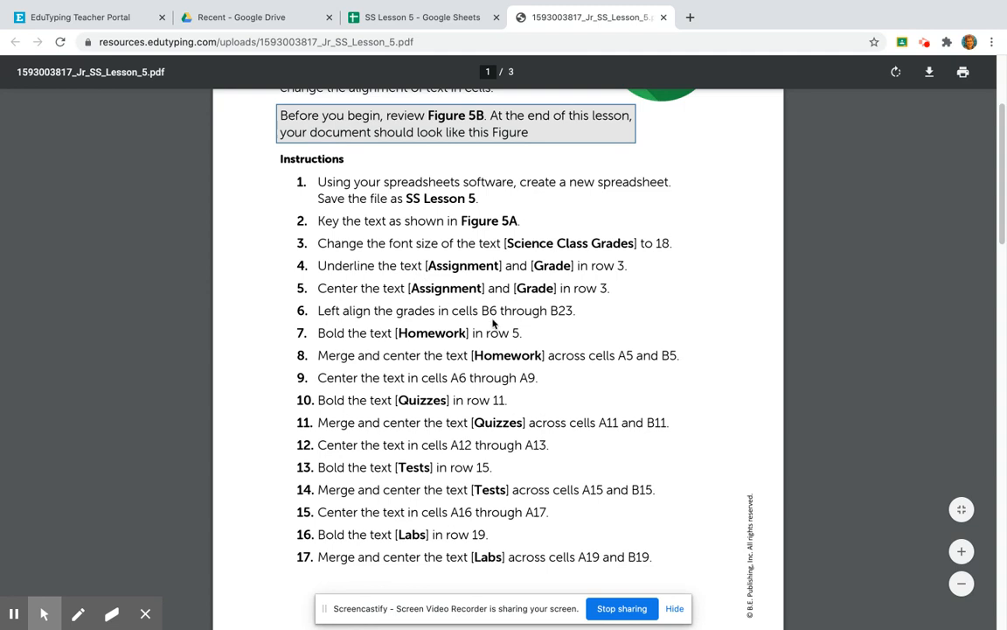
click(393, 21)
drag(164, 237, 153, 502)
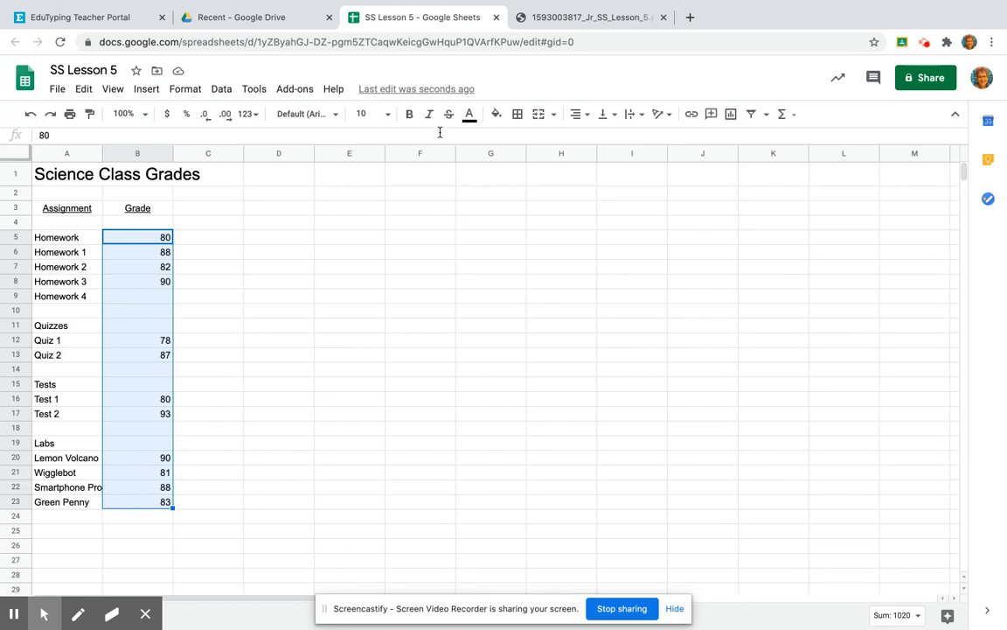
click(588, 116)
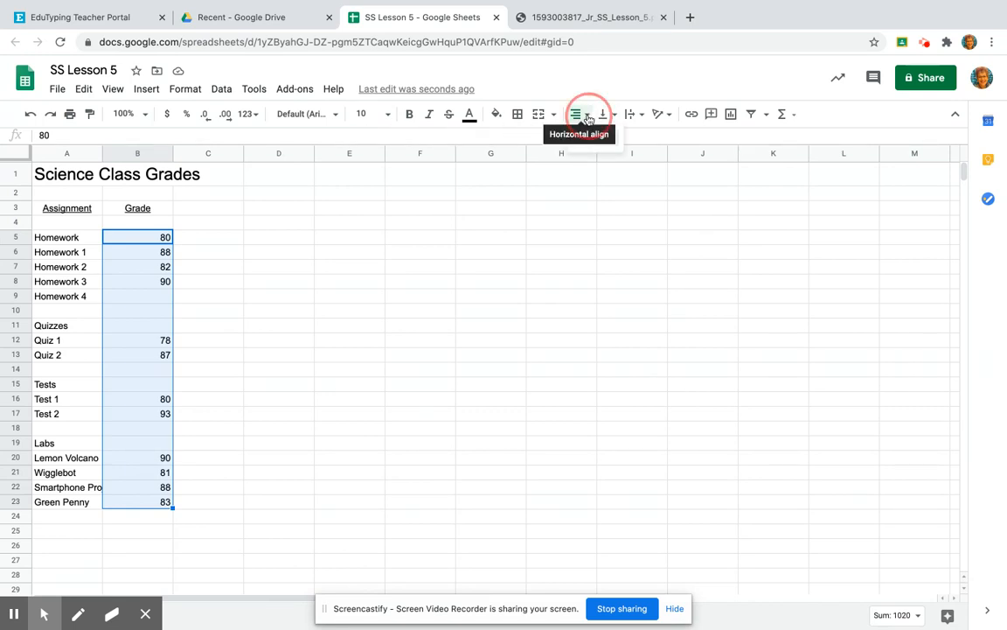
click(577, 138)
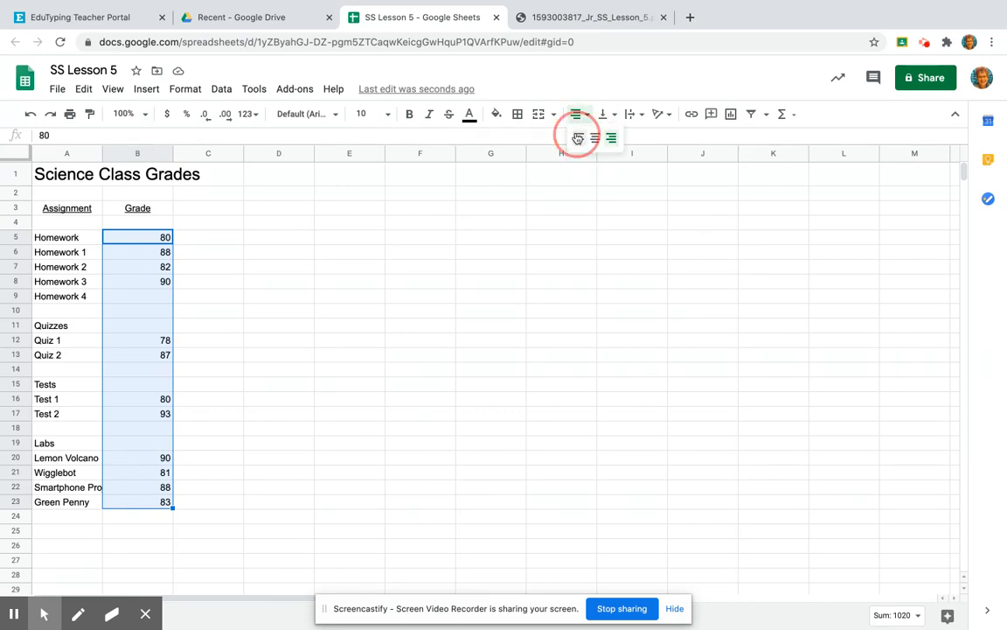
Check the next instruction in the lesson PDF and bold the Homework heading in cell A5 of the SS Lesson 5 spreadsheet
click(530, 21)
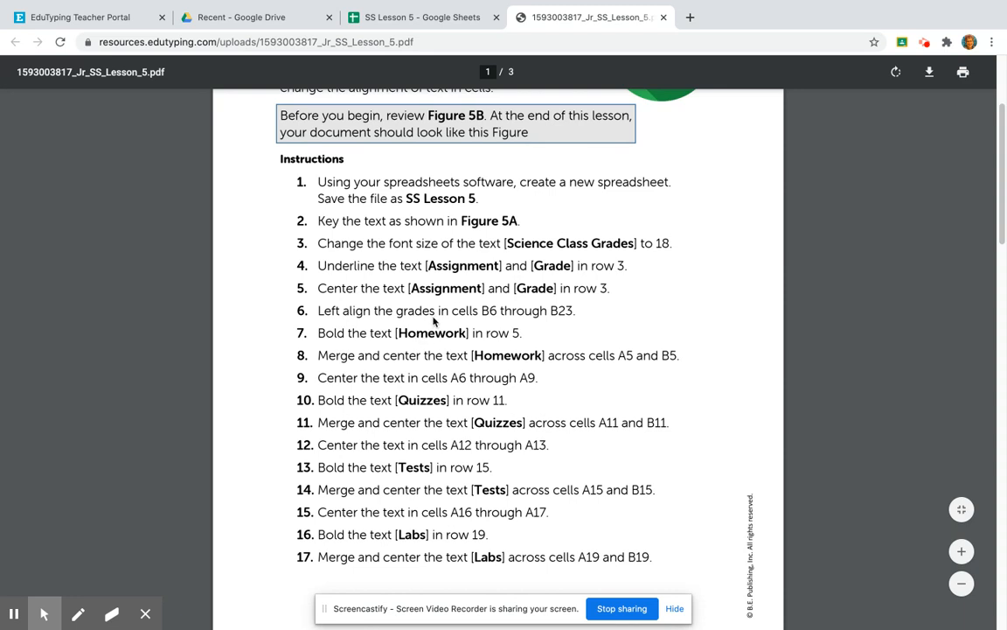
click(398, 18)
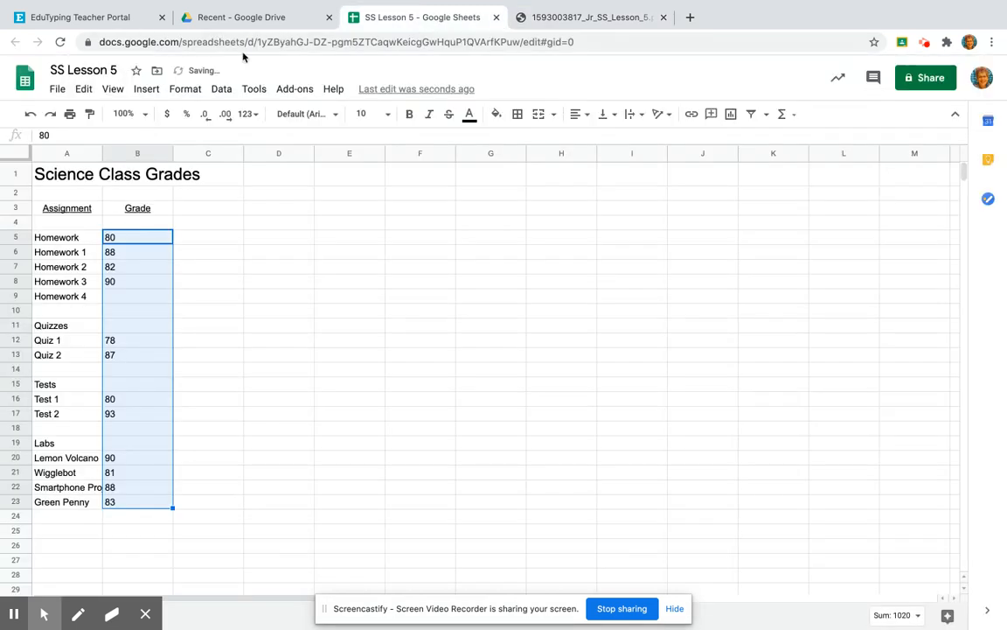
click(55, 237)
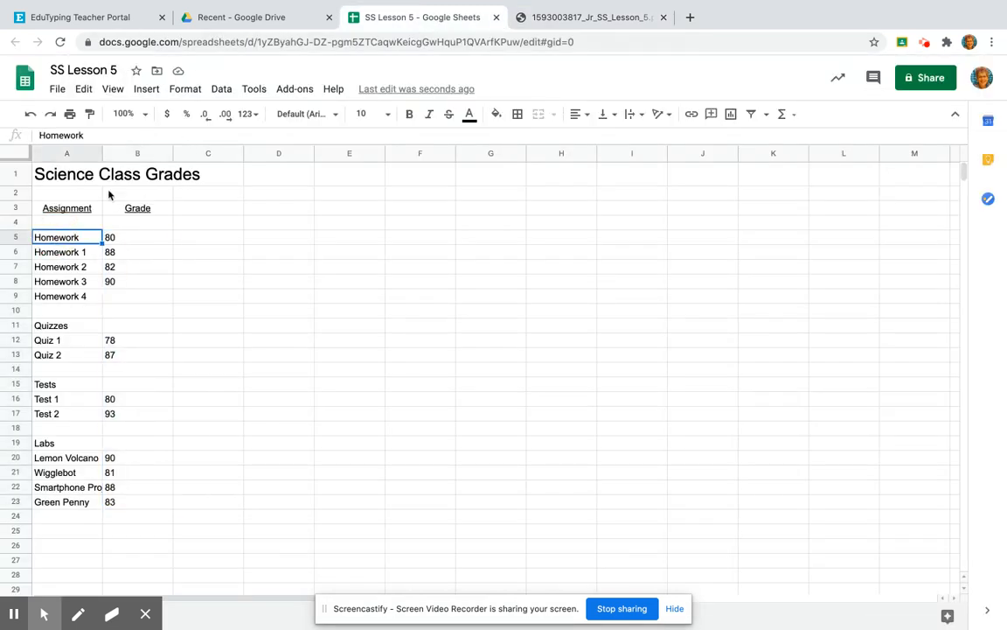
click(406, 116)
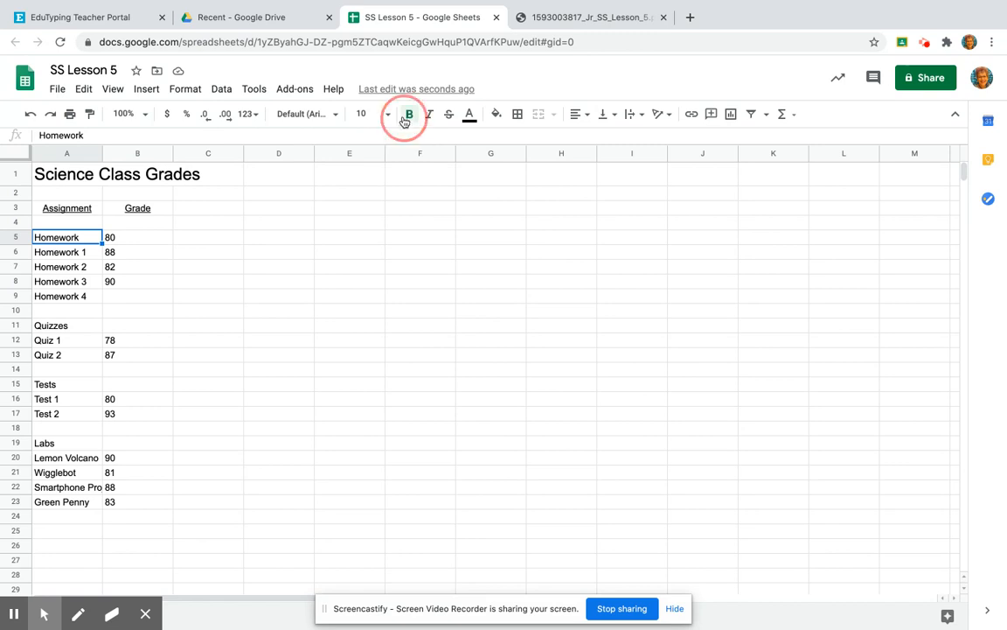
Check the Homework merge instruction in the lesson PDF, then move the spreadsheet's homework grades from B5:B8 down to B6:B9
click(554, 19)
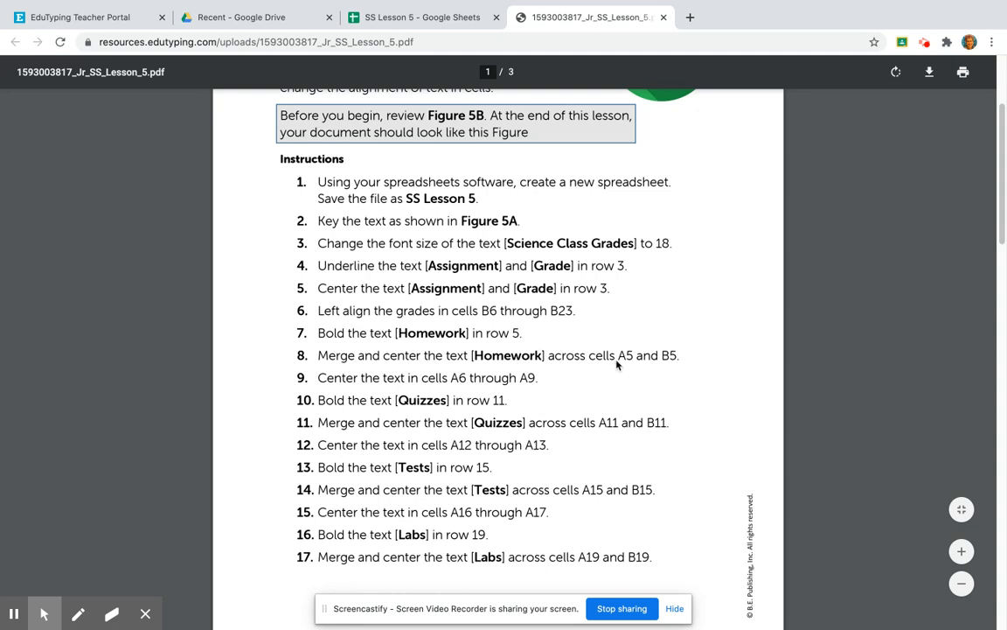
mouse_move(429, 7)
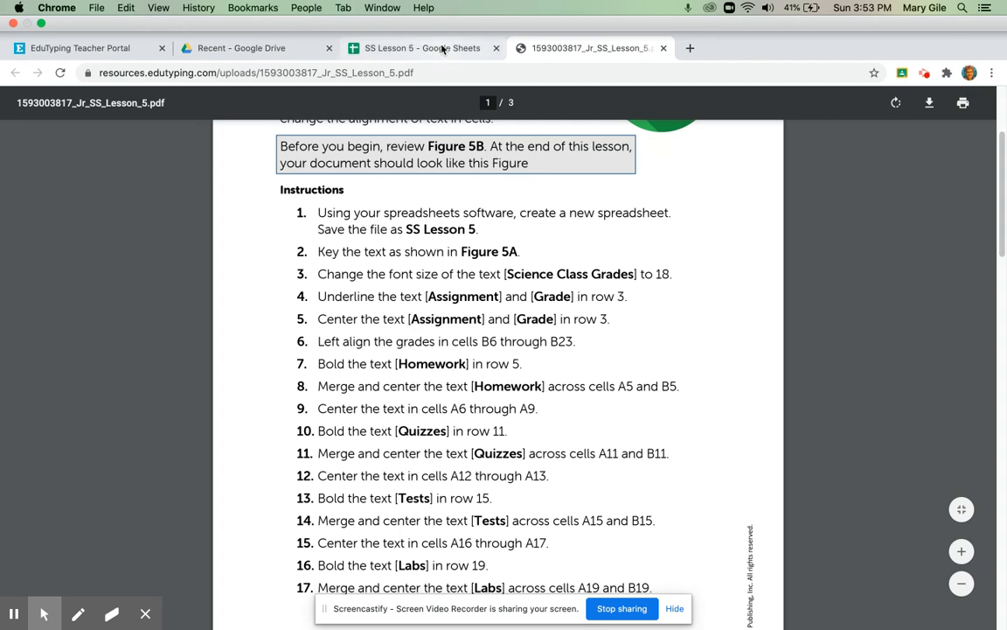
click(448, 39)
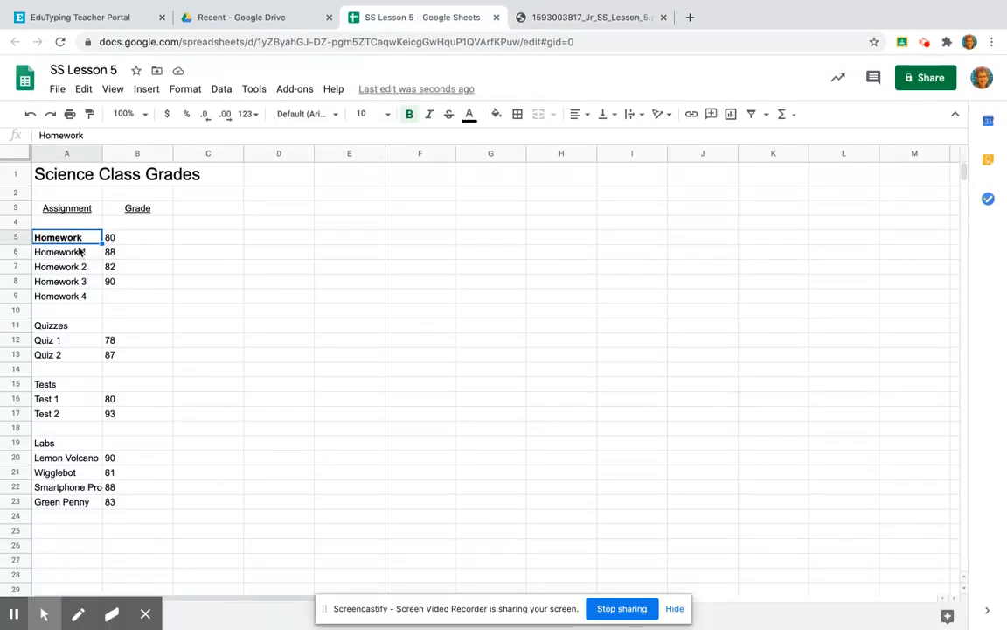
drag(128, 240, 134, 283)
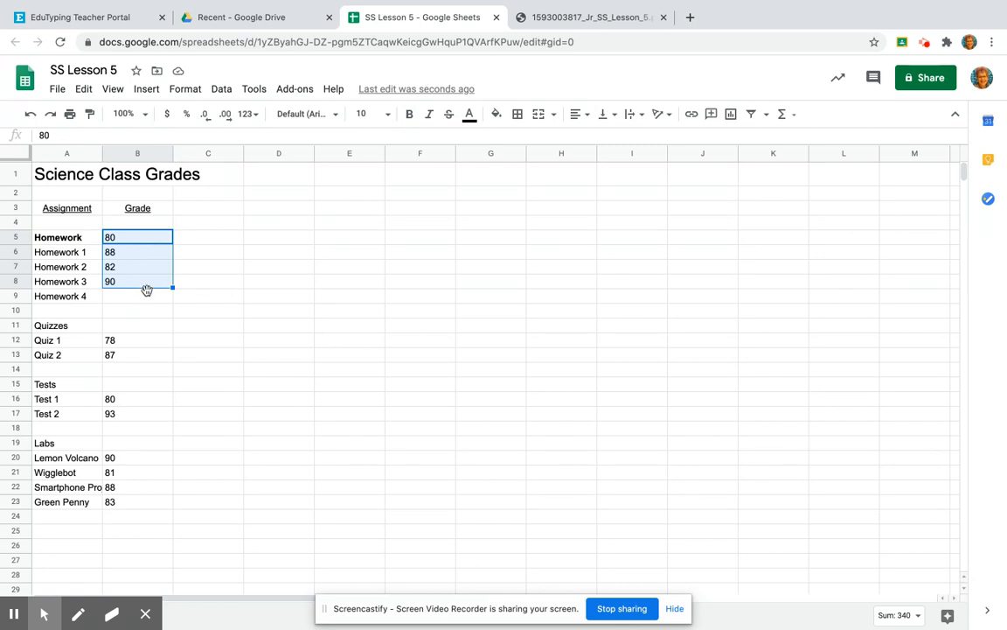
drag(146, 288, 146, 295)
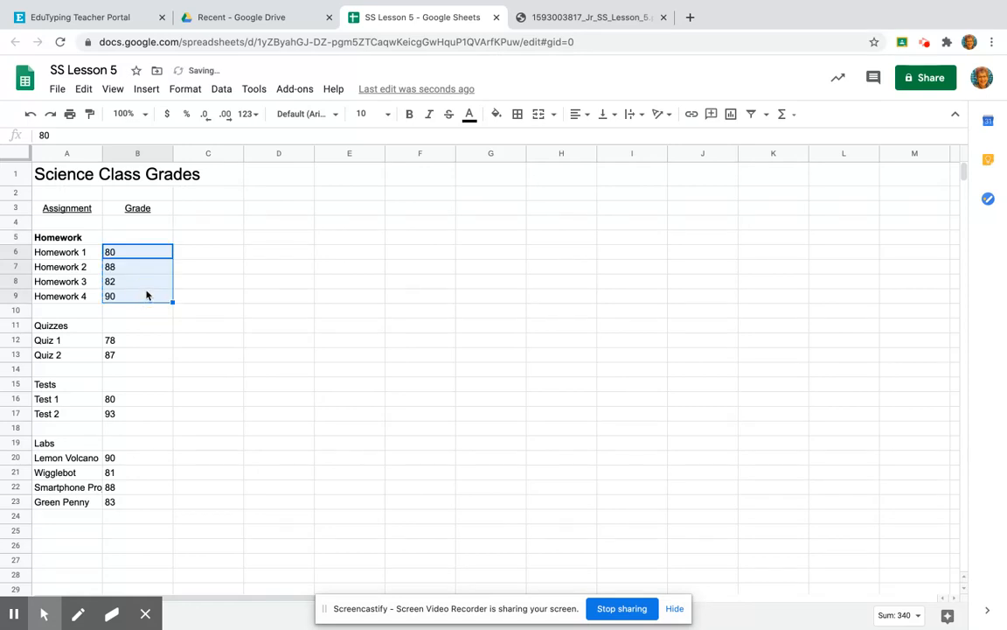
Merge cells A5 and B5 horizontally and center the Homework heading across them
drag(87, 239, 129, 237)
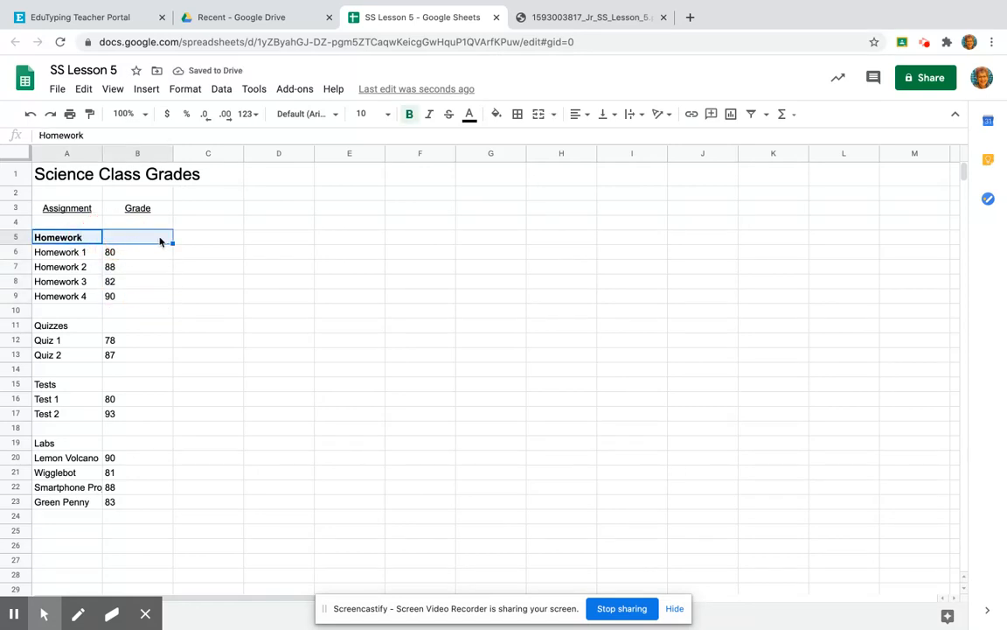
click(554, 116)
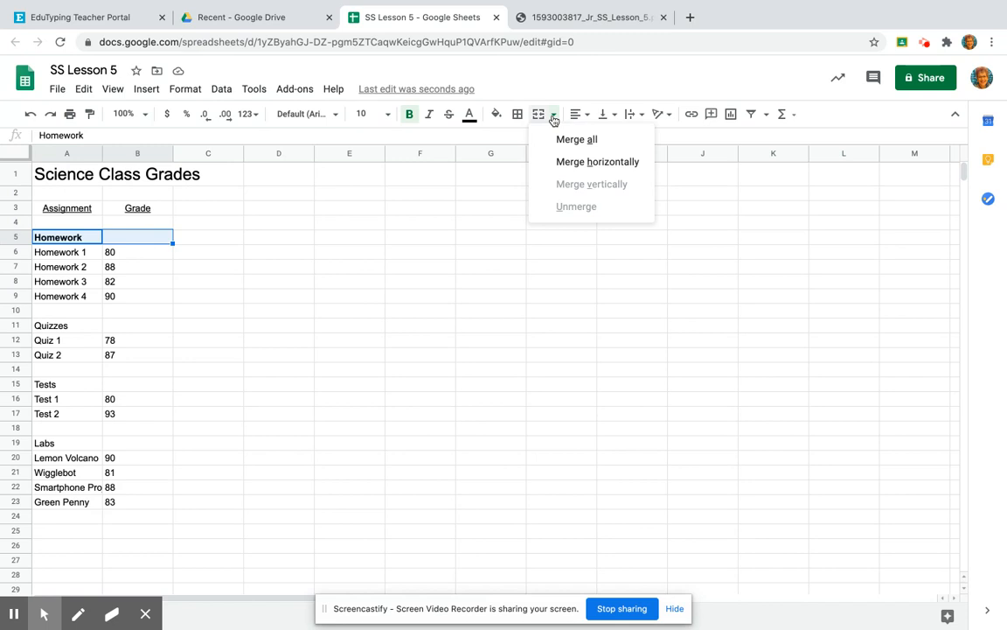
click(600, 164)
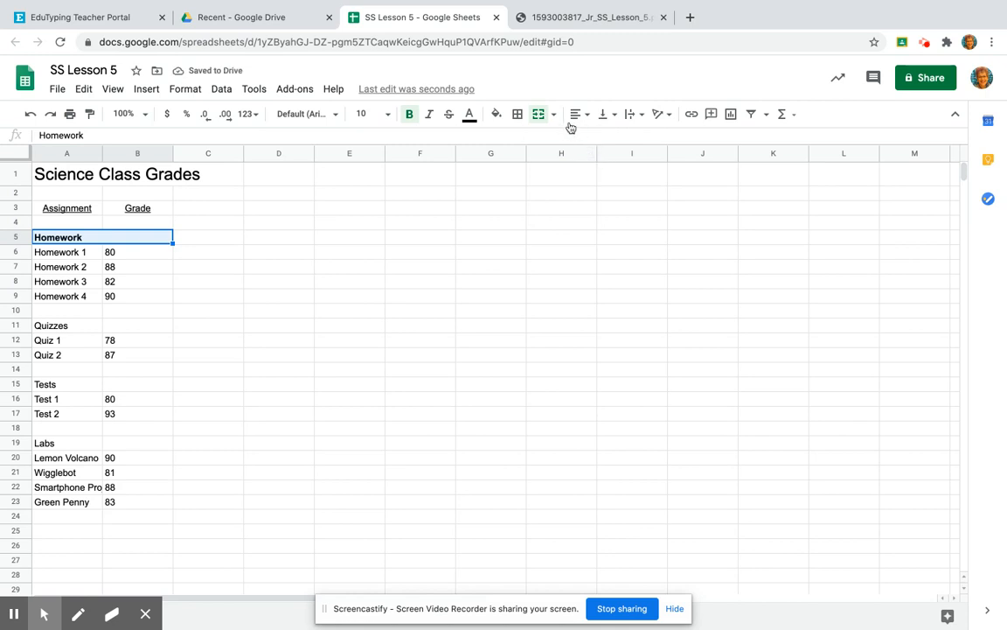
click(539, 116)
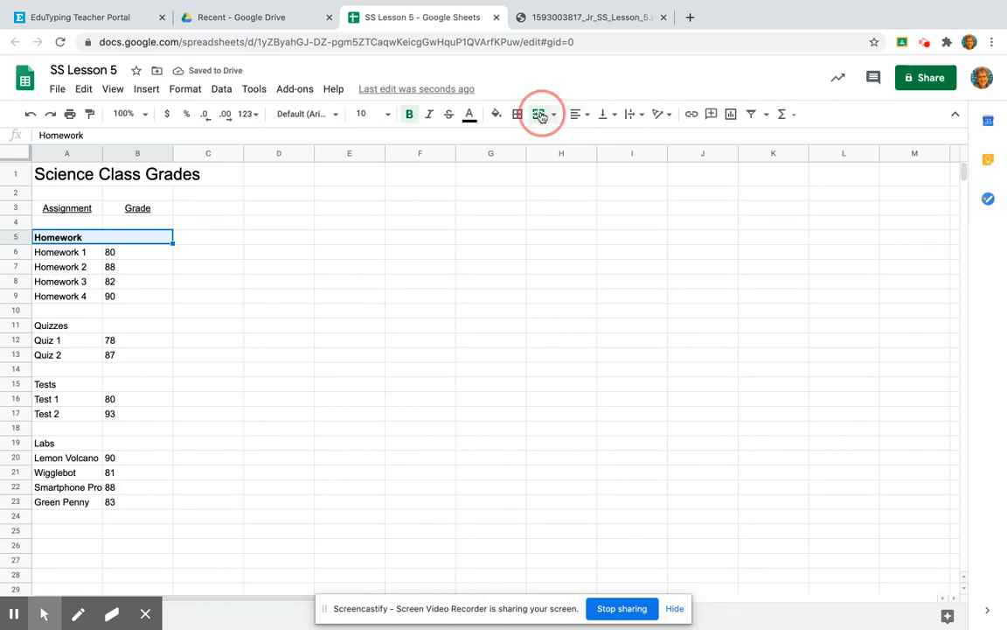
click(539, 115)
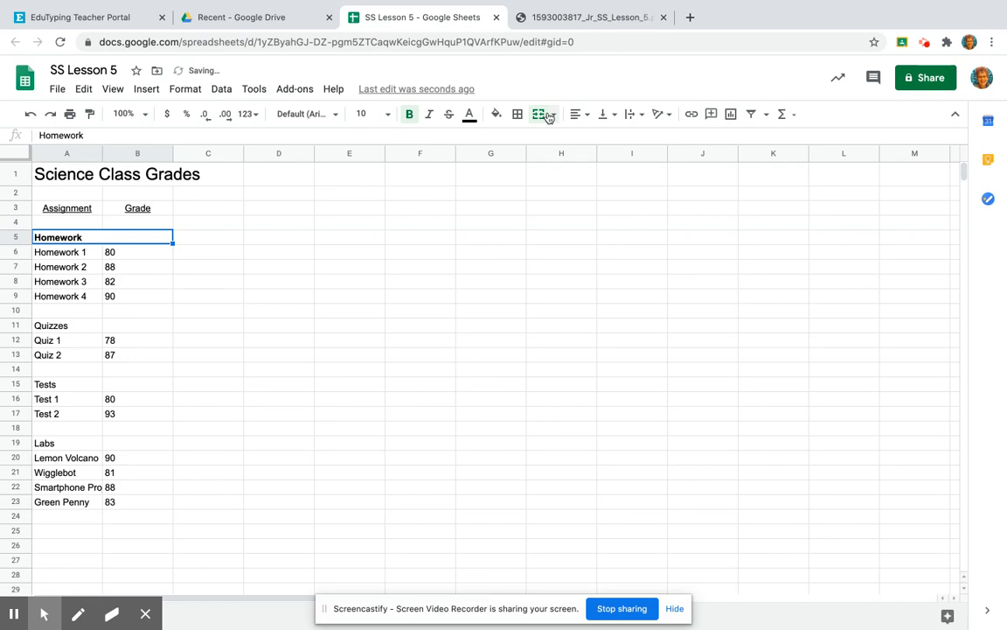
click(577, 116)
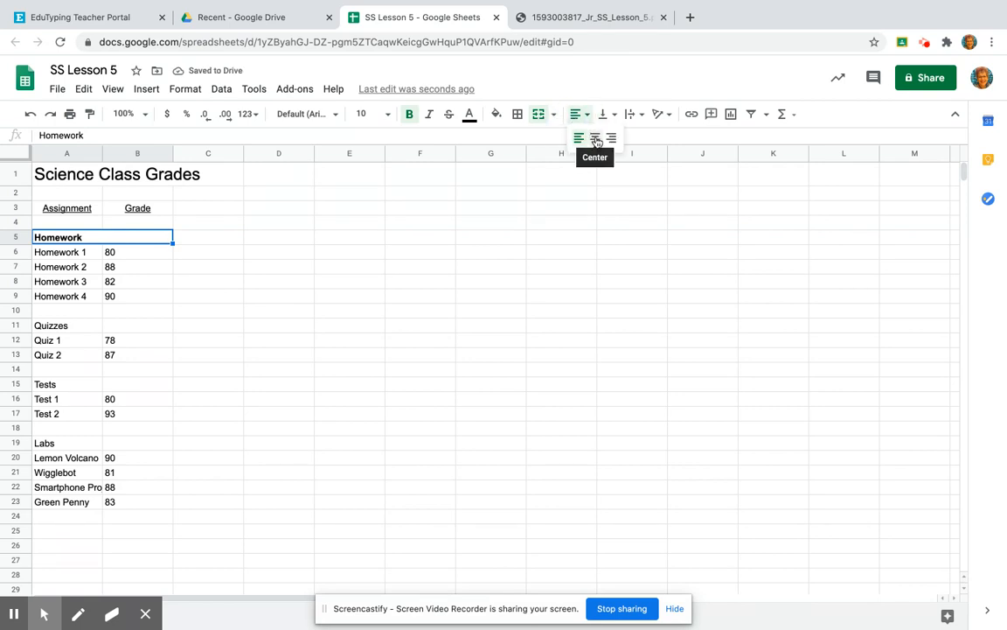
click(596, 141)
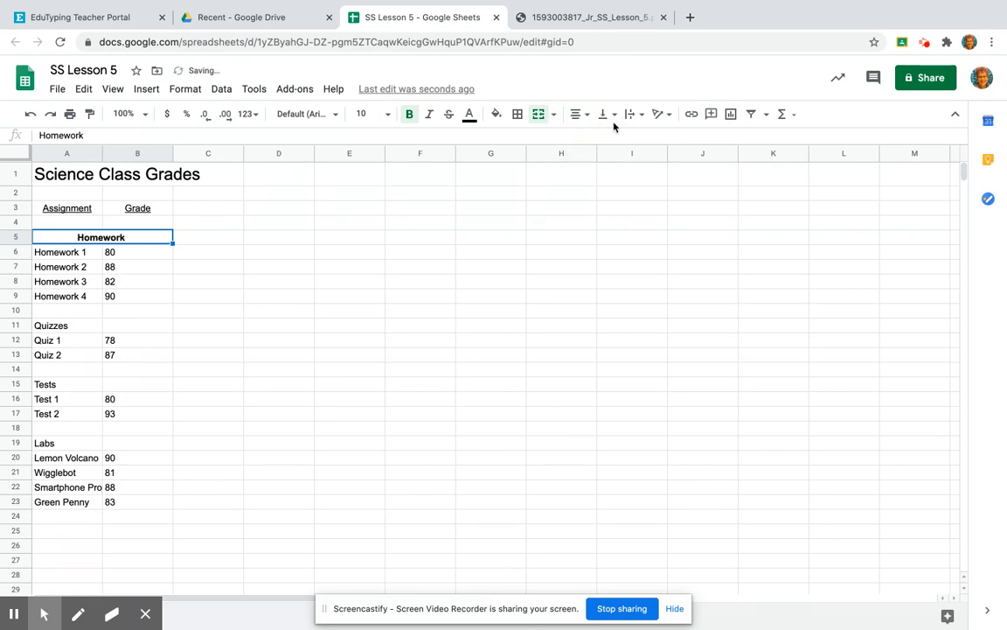
Following instruction 9 in the lesson PDF, center the Homework 1 to Homework 4 labels in spreadsheet cells A6 through A9
click(558, 19)
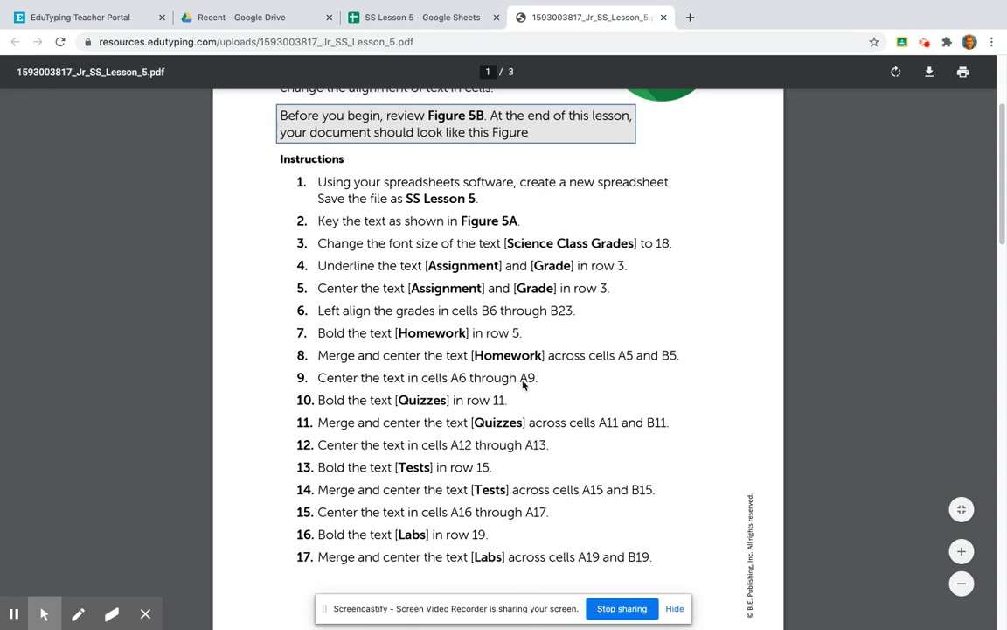
click(386, 19)
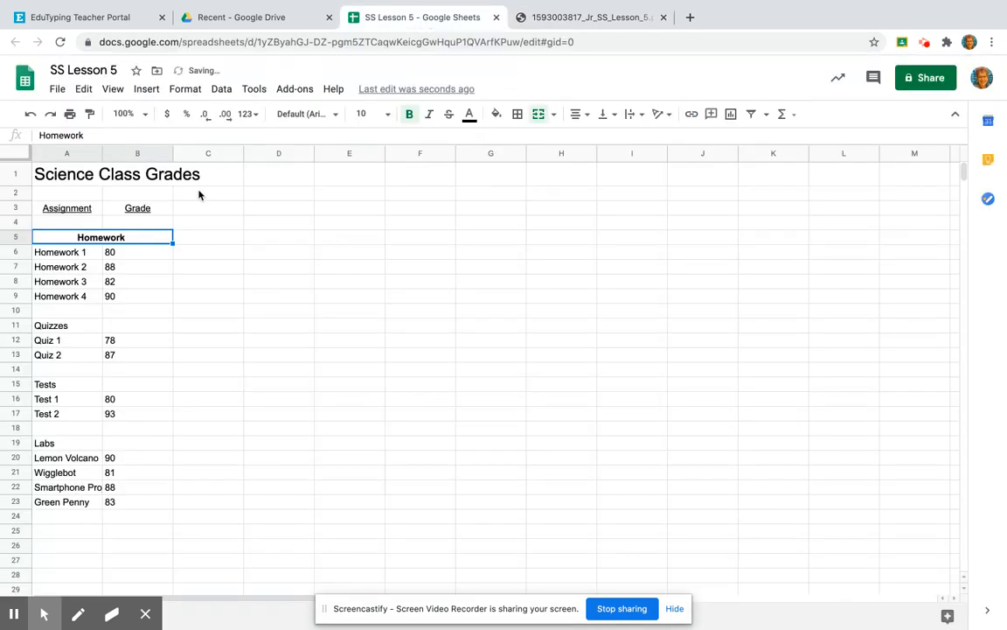
drag(55, 254, 68, 294)
click(573, 114)
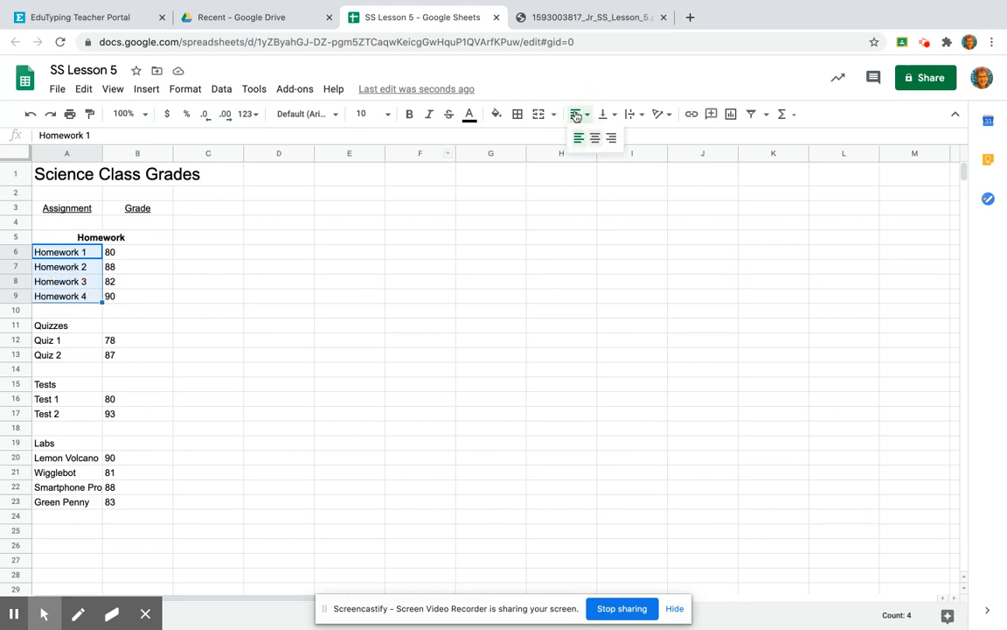
click(595, 138)
Consult instruction 10 in the lesson PDF and bold the Quizzes heading in cell A11 of the spreadsheet
click(579, 20)
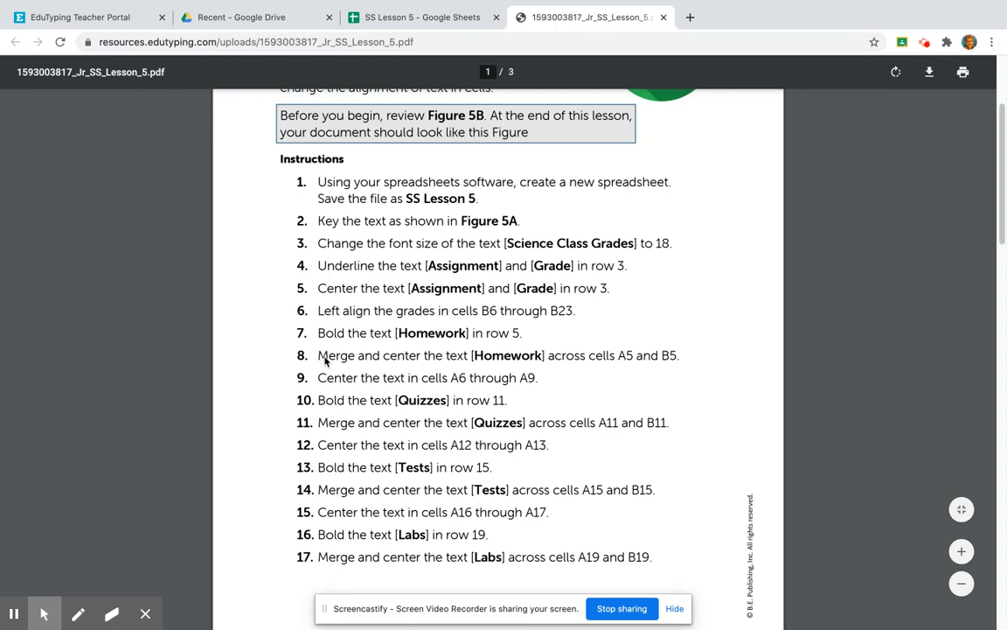
scroll(331, 374, down, 1)
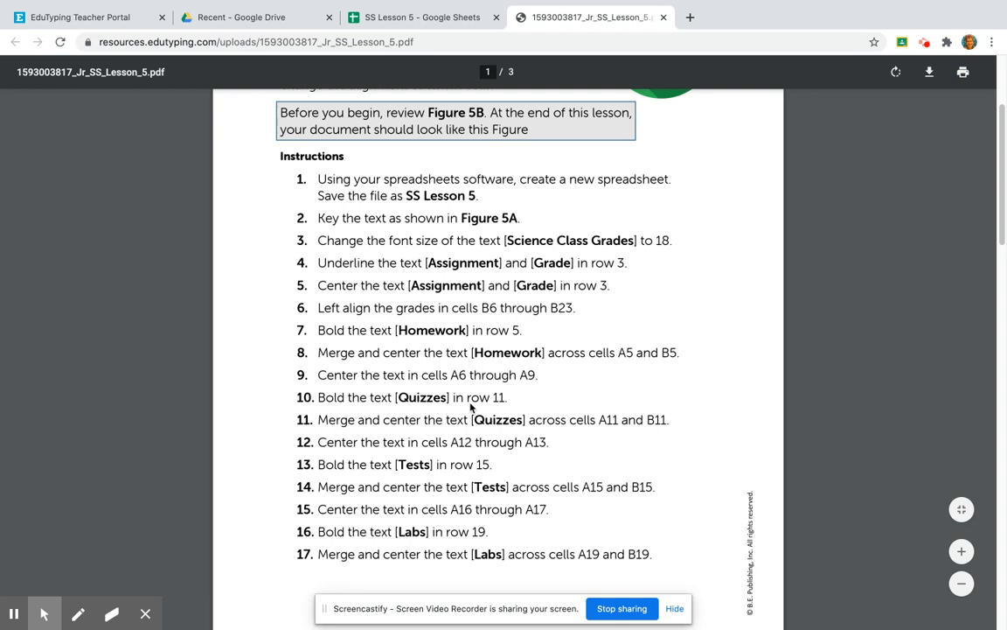
click(453, 18)
click(65, 324)
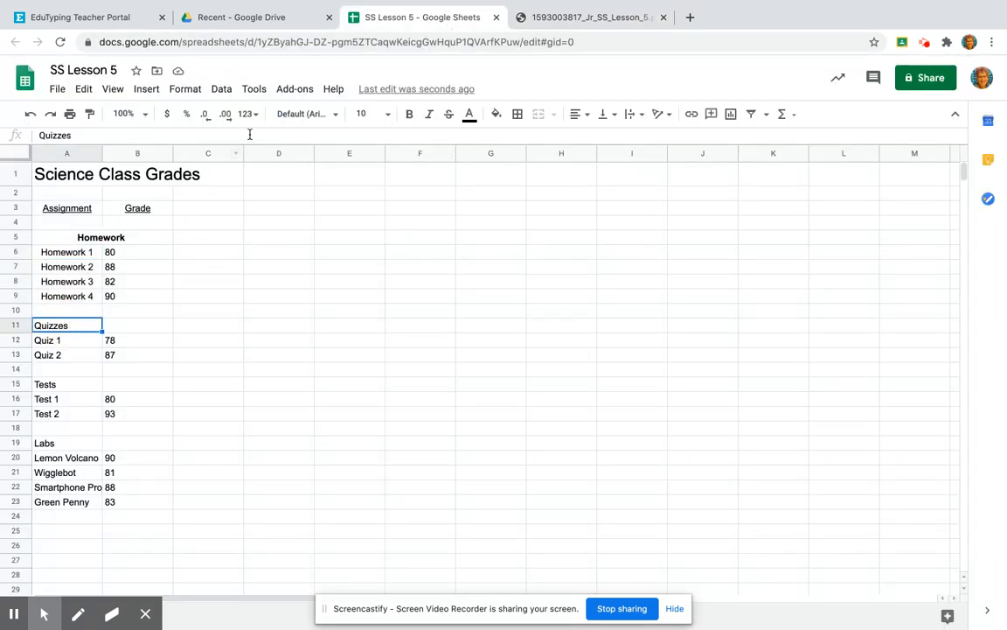
click(409, 113)
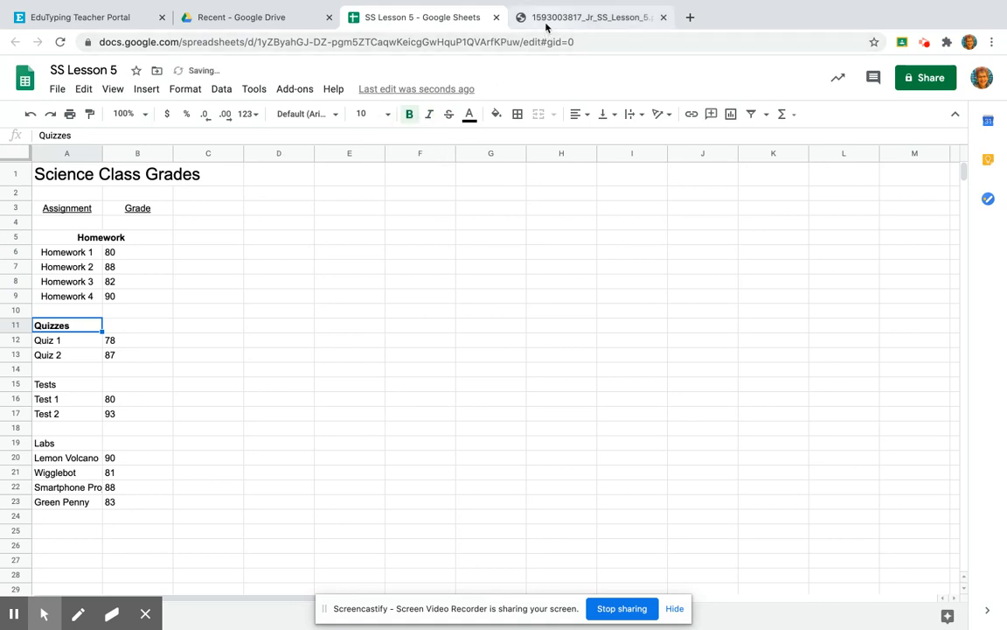
Following the lesson PDF, merge spreadsheet cells A11 and B11 and center the Quizzes heading across them
click(577, 18)
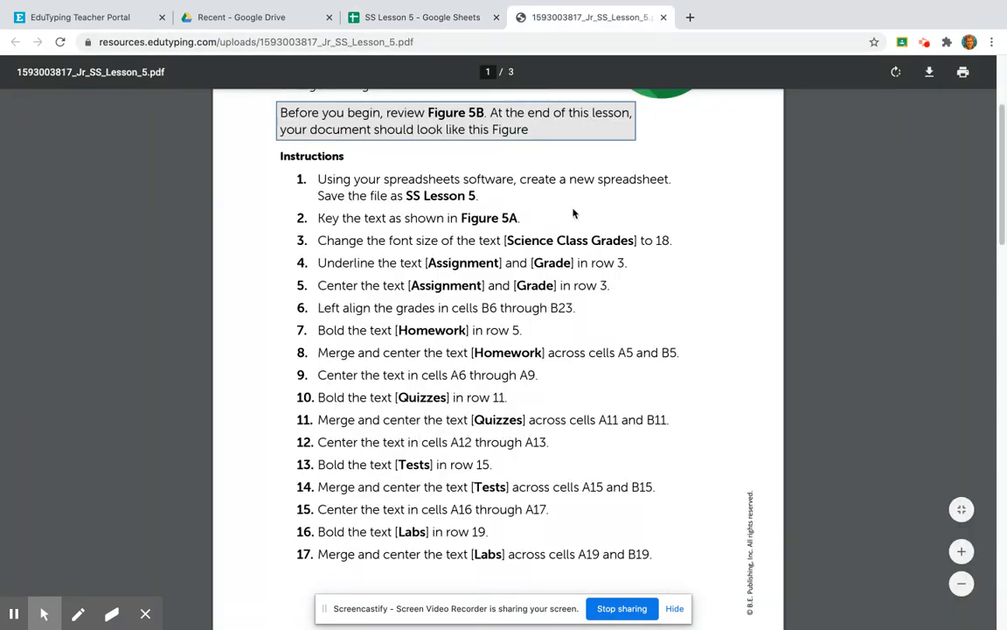
click(462, 29)
drag(86, 326, 130, 331)
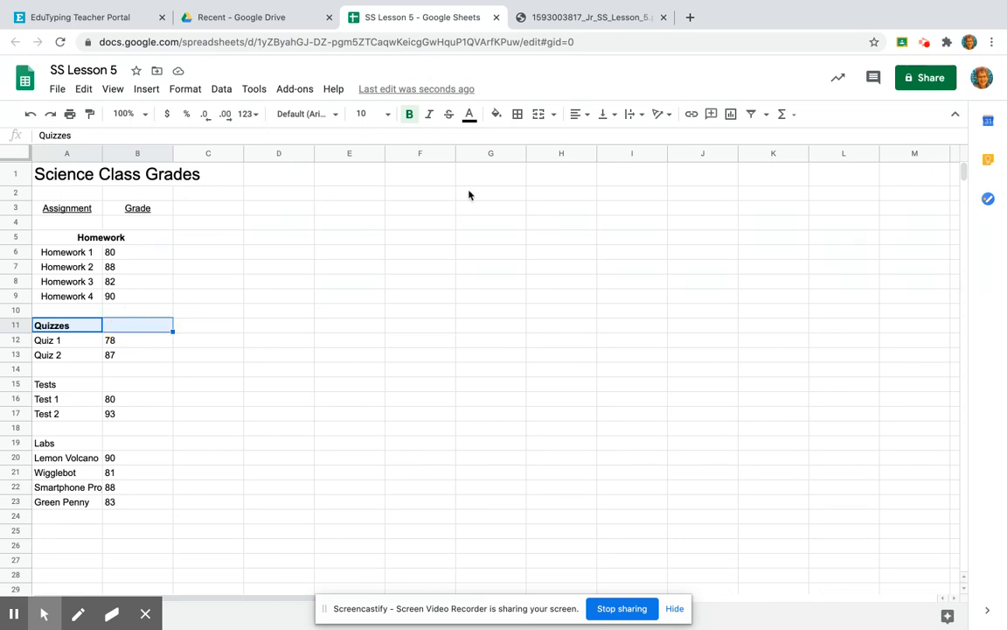
click(540, 114)
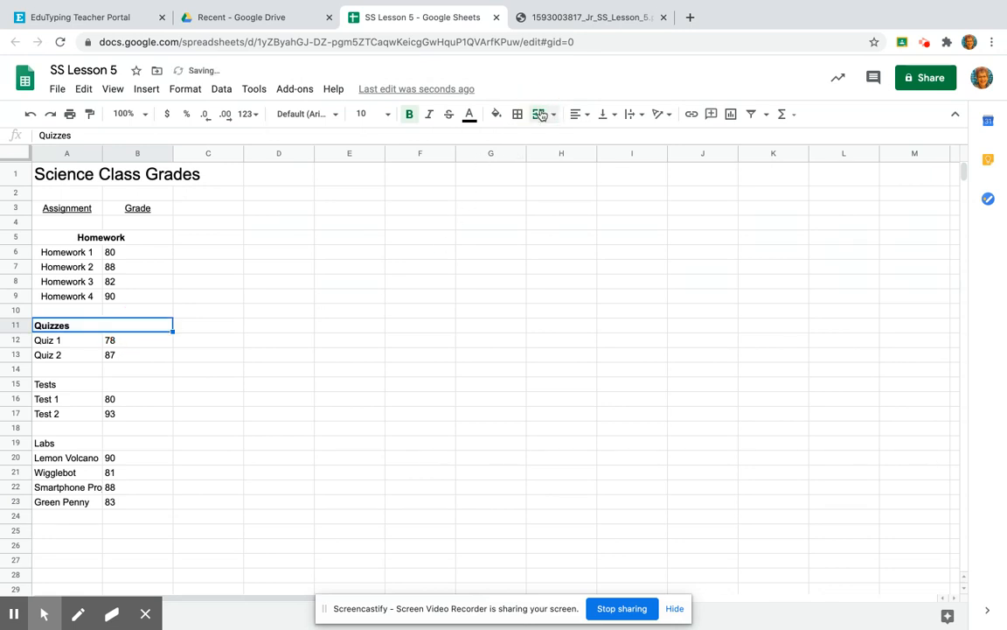
click(584, 119)
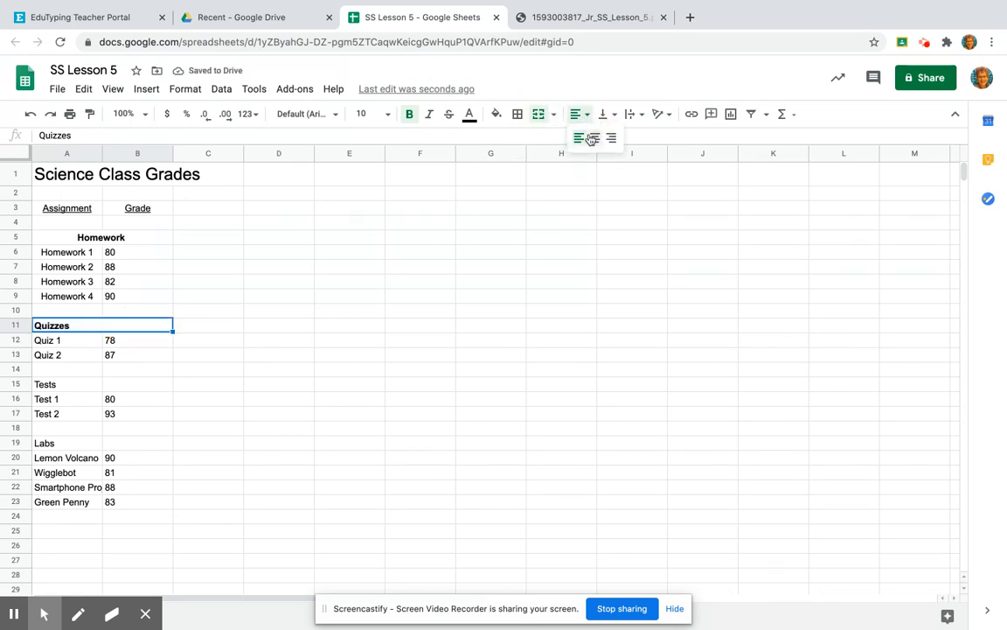
click(595, 138)
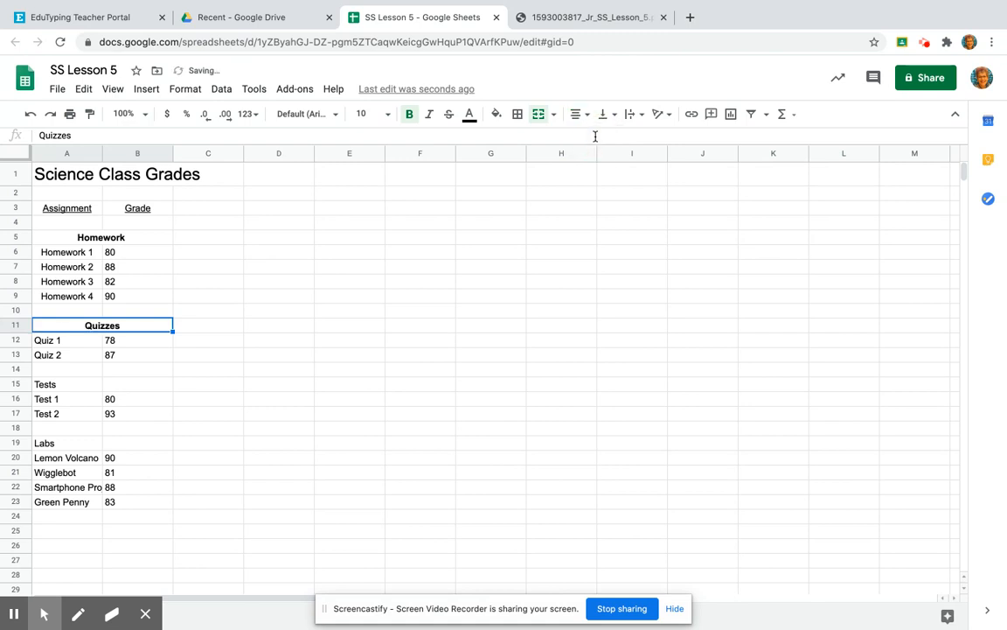
Check instruction 12 in the lesson PDF and center the Quiz 1 and Quiz 2 labels in spreadsheet cells A12 through A13
click(598, 19)
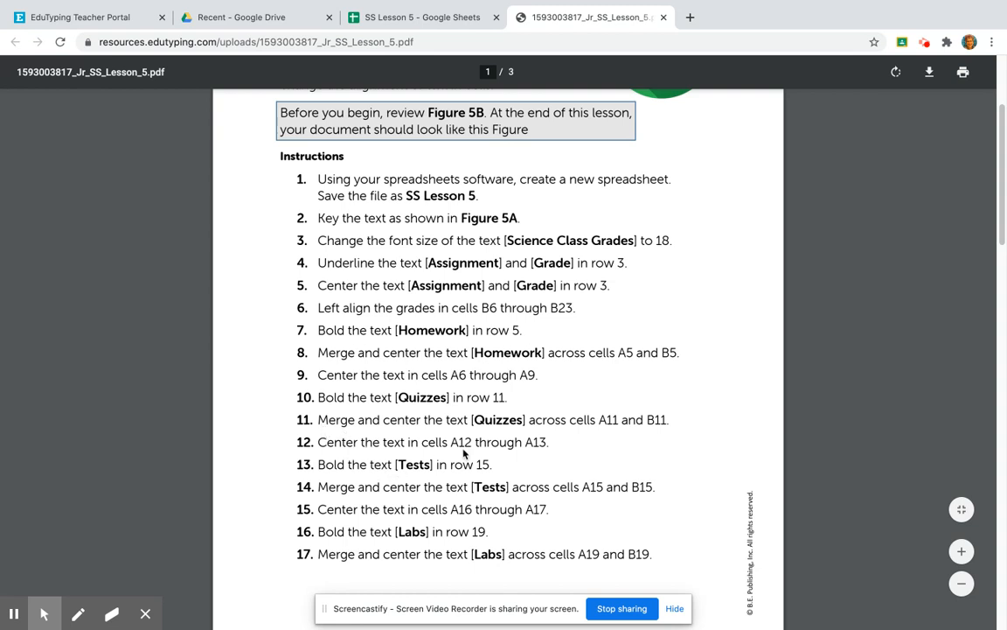
click(411, 17)
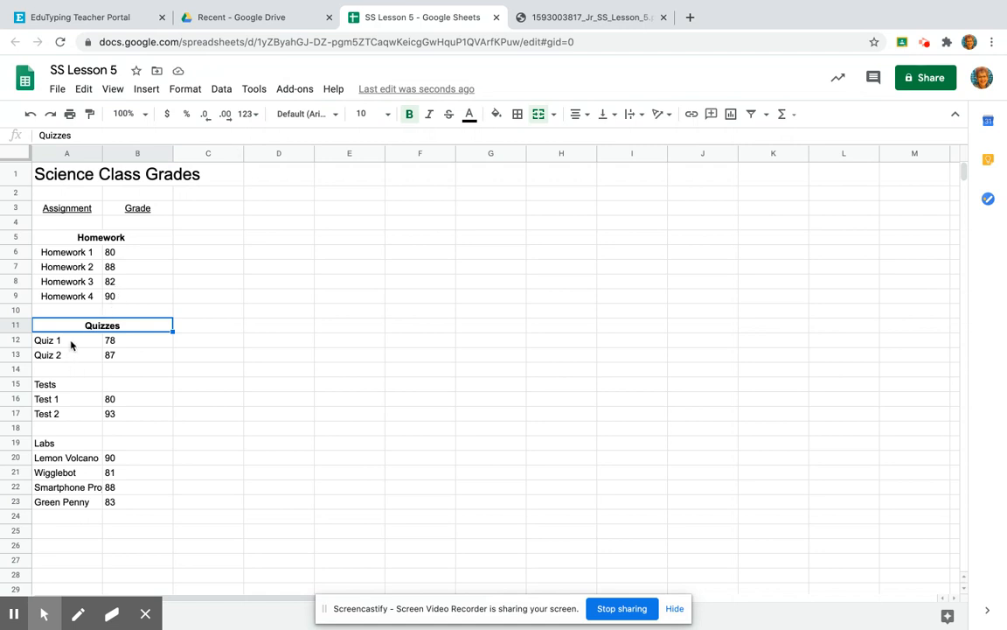
drag(71, 343, 74, 353)
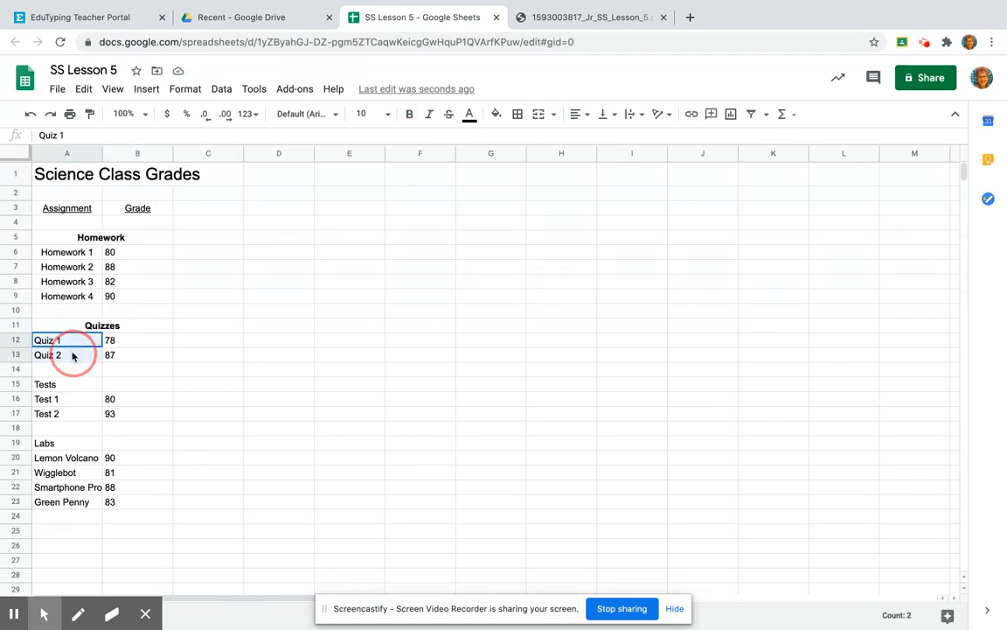
click(579, 118)
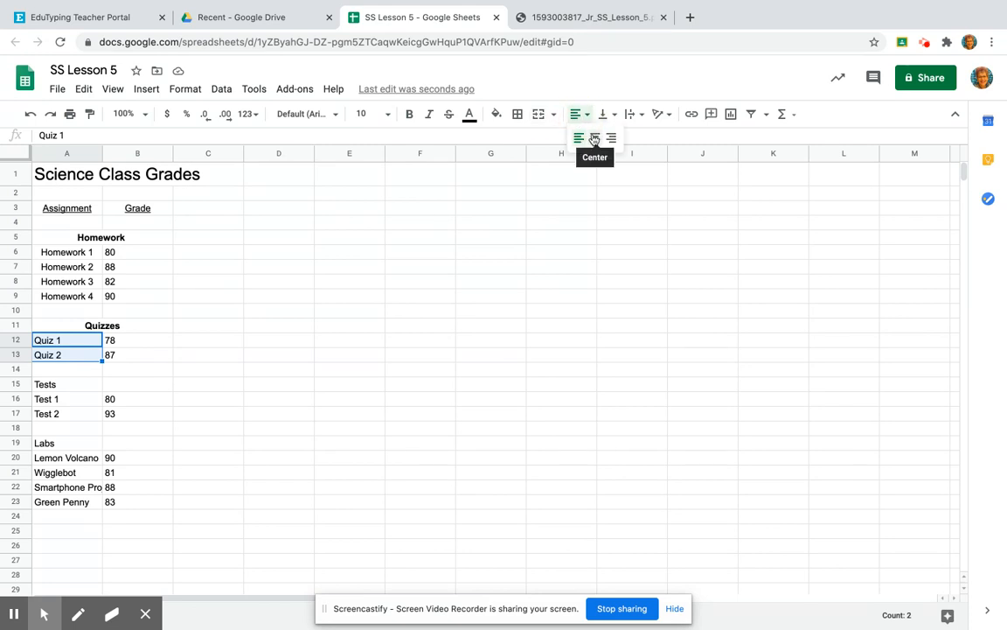
click(594, 135)
Following instructions 13 and 14 in the lesson PDF, merge spreadsheet cells A15 and B15 and center and bold the Tests heading
click(576, 21)
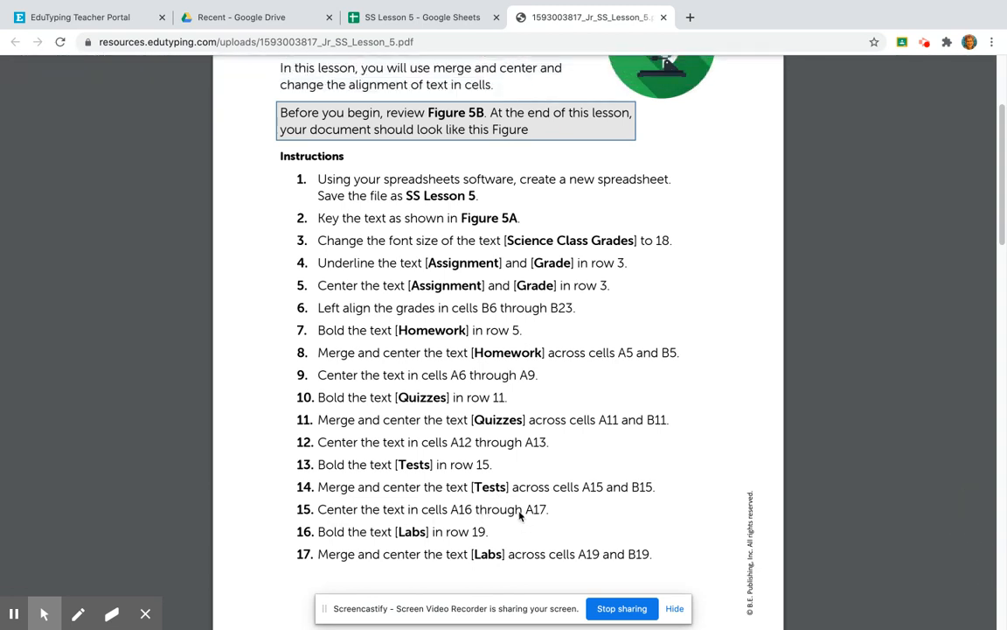
click(419, 17)
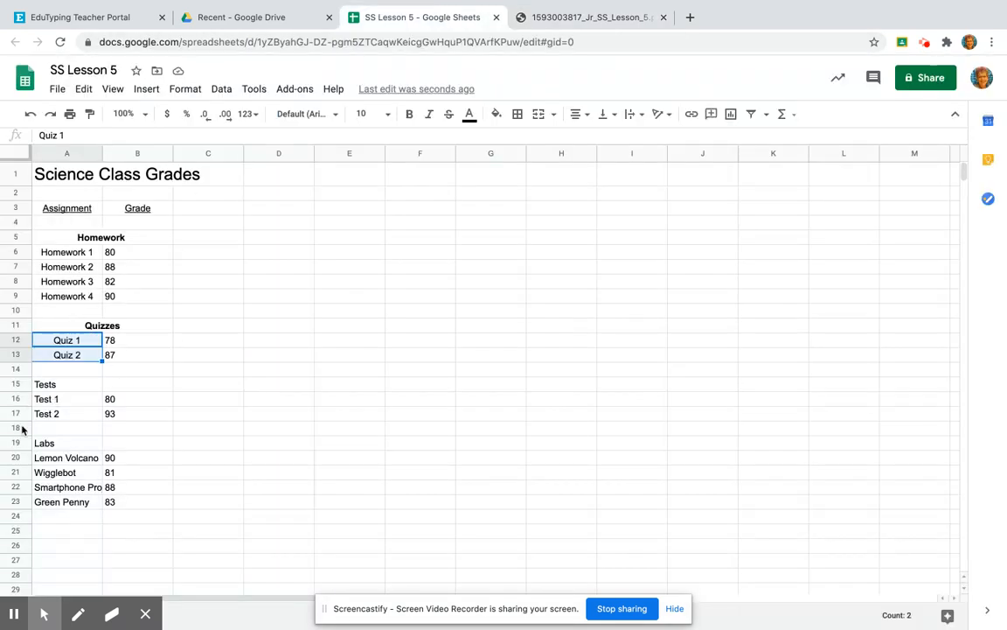
drag(54, 384, 137, 384)
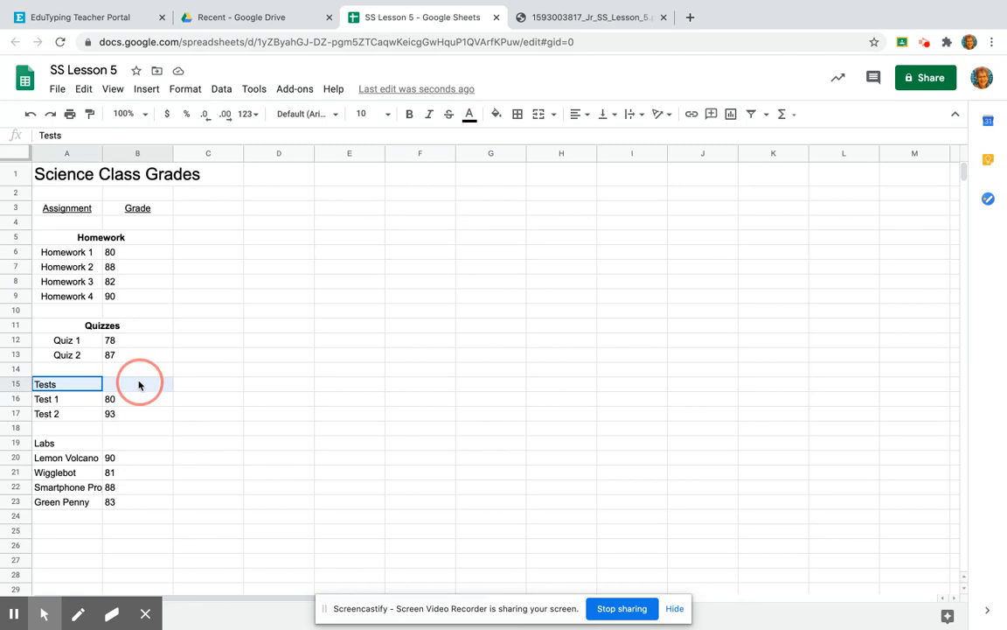
click(538, 113)
click(577, 115)
click(597, 140)
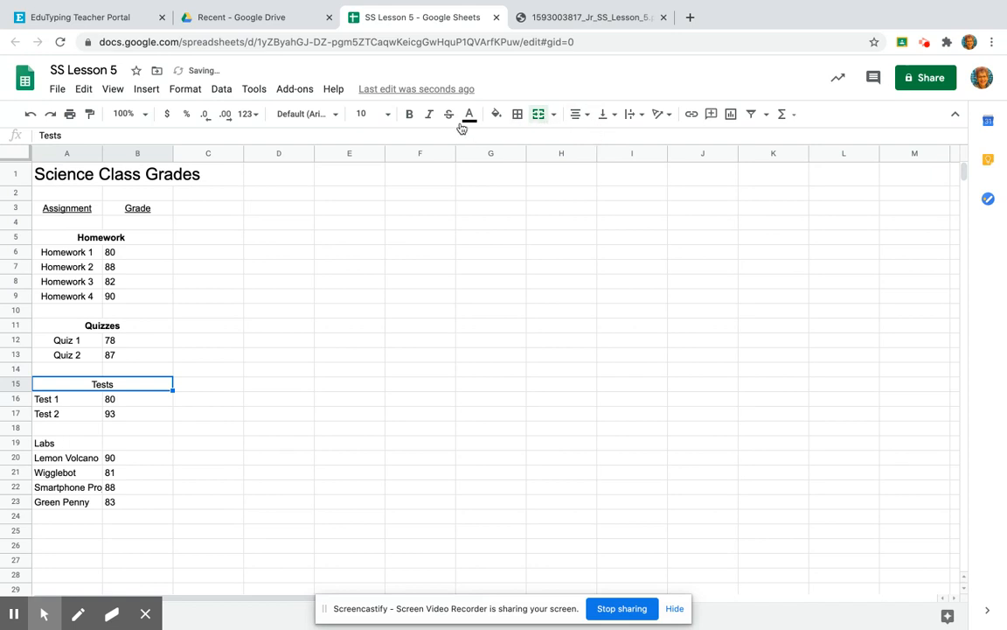
click(410, 115)
Center the Test 1 and Test 2 labels in cells A16 through A17
drag(71, 402, 75, 414)
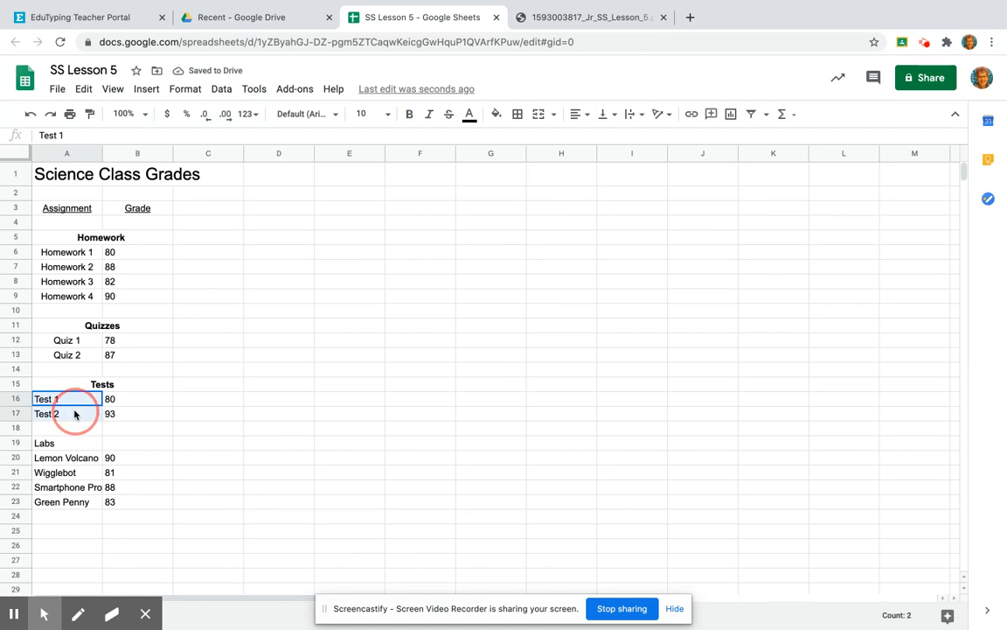
click(577, 113)
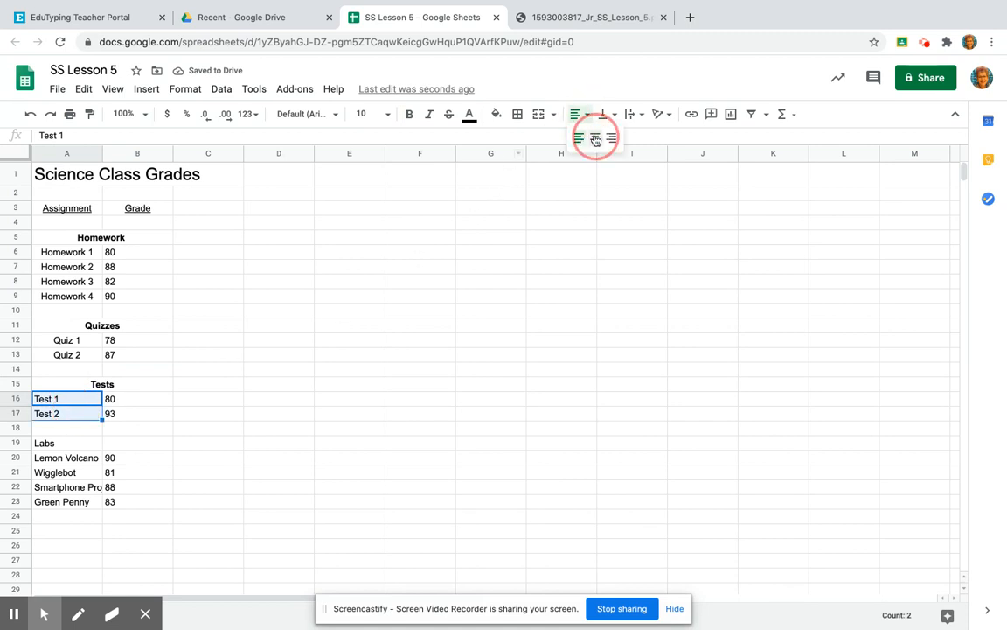
click(595, 138)
Merge cells A19 and B19, then center and bold the Labs heading across them
drag(45, 443, 123, 446)
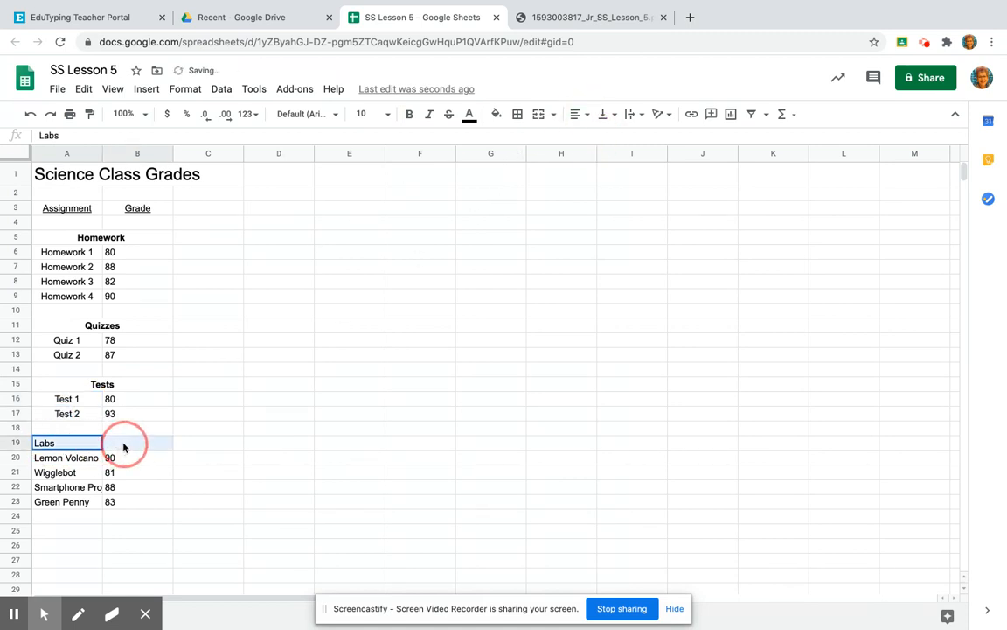
click(539, 117)
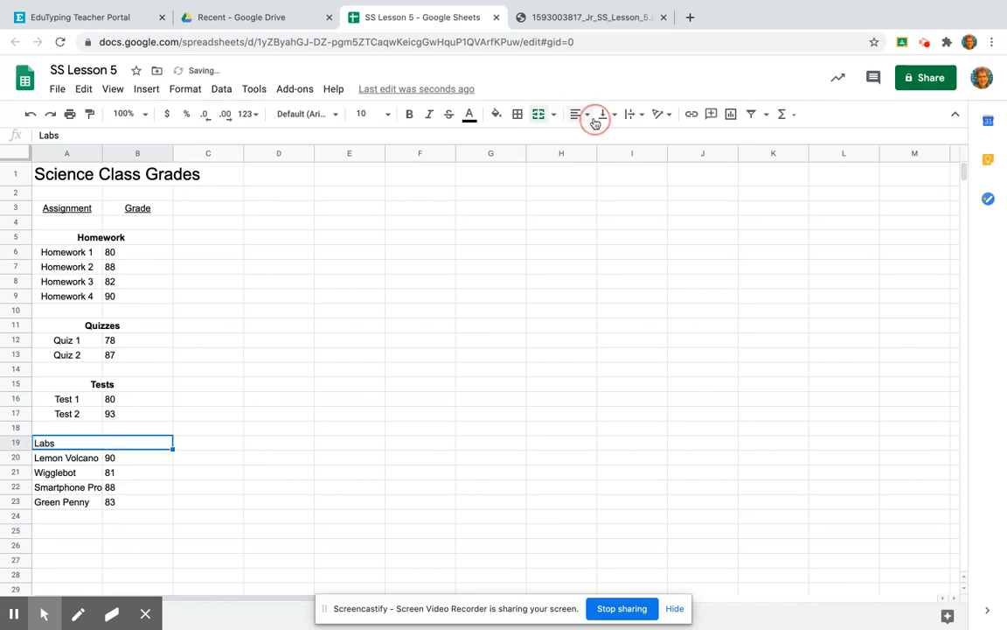
click(577, 115)
click(595, 138)
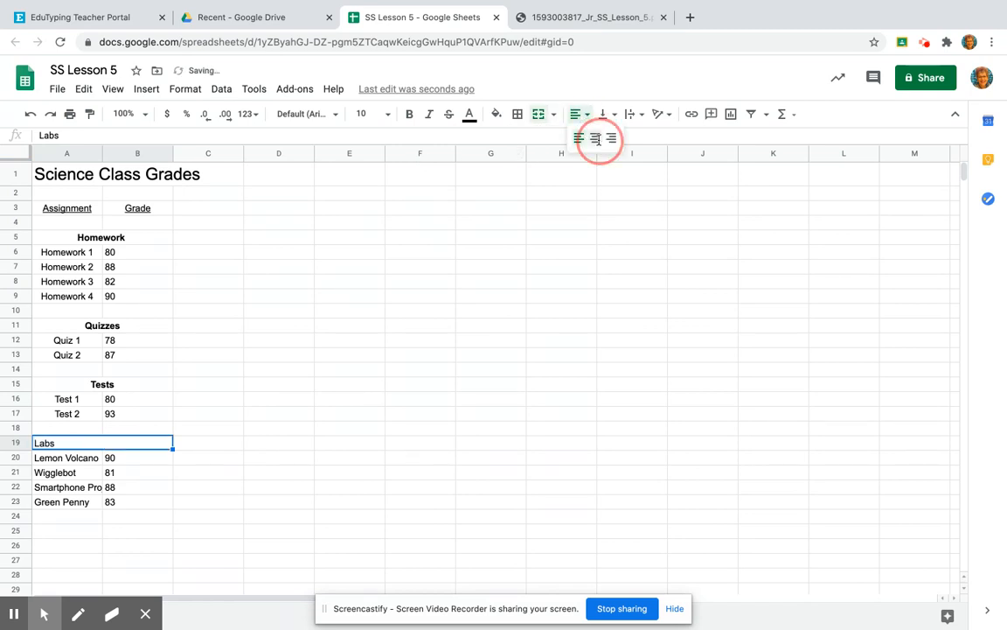
click(408, 114)
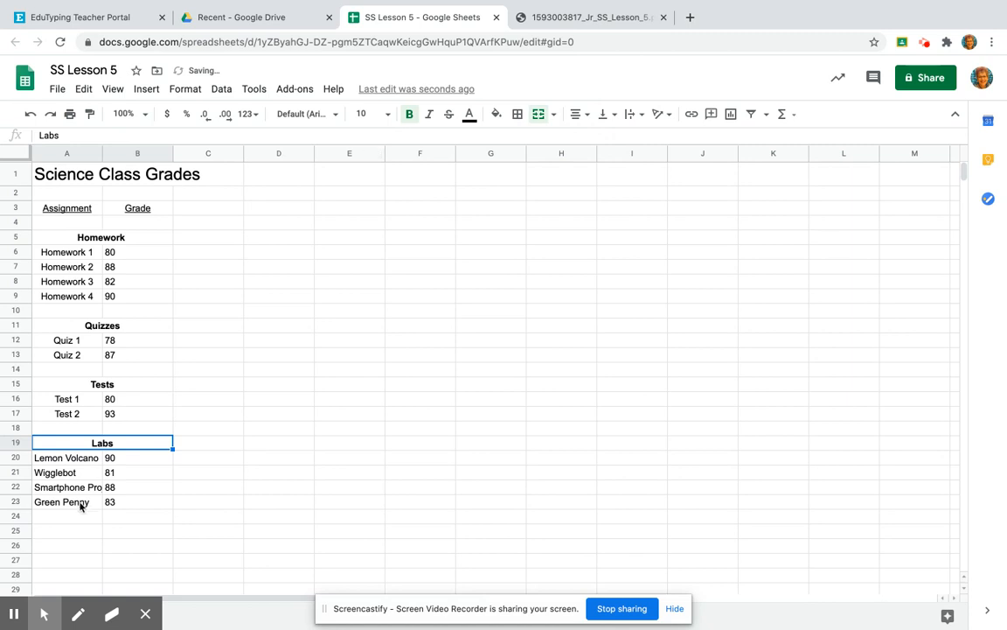
Center the lab names from Lemon Volcano to Green Penny in cells A20 through A23
drag(84, 457, 84, 502)
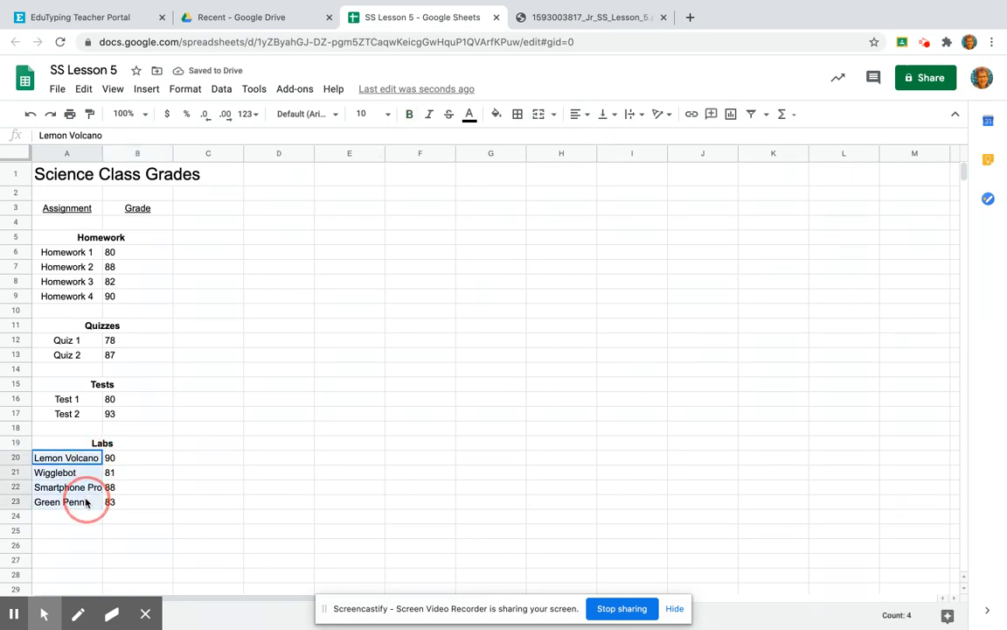
click(584, 115)
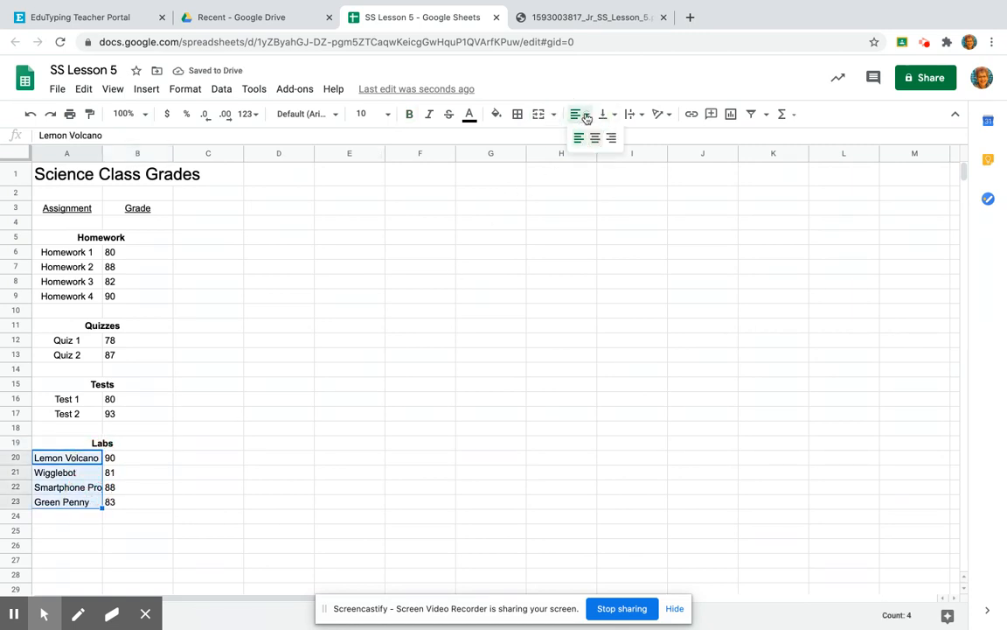
click(595, 138)
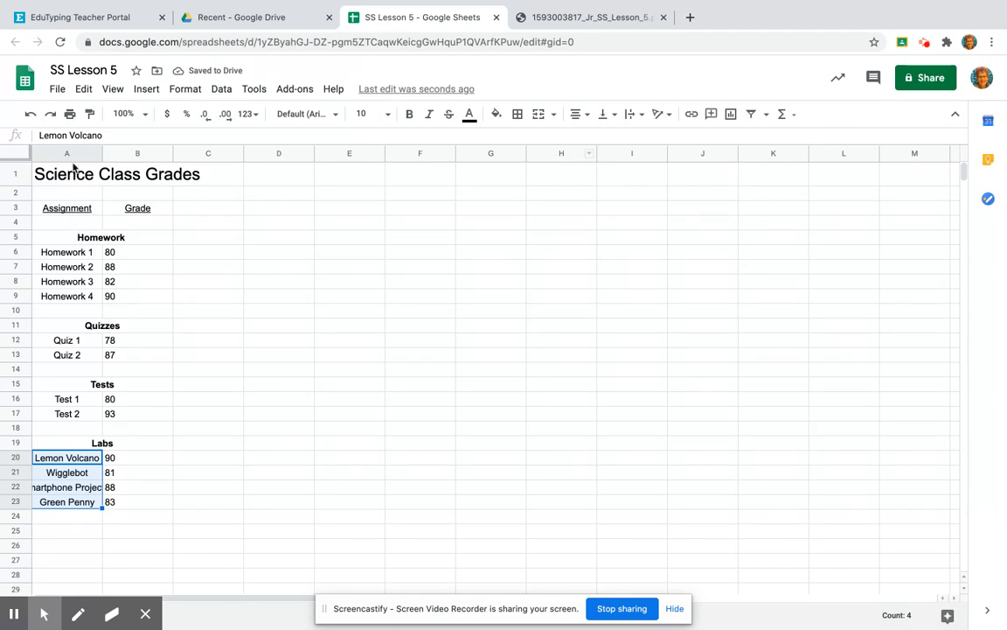
Review the lesson PDF's instructions through number 20 to check that every formatting task is covered
click(580, 20)
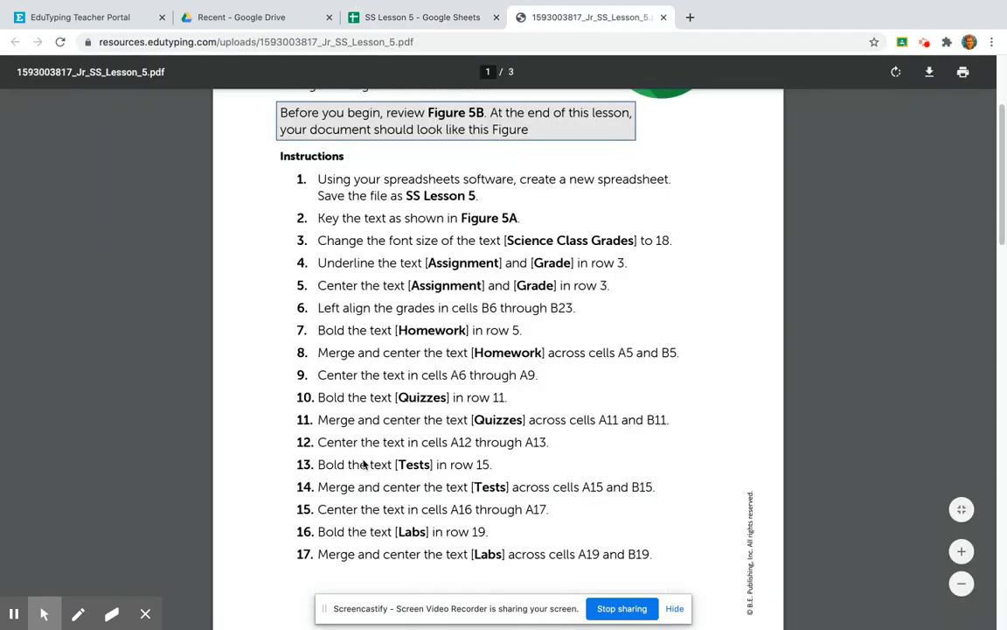
scroll(358, 537, down, 2)
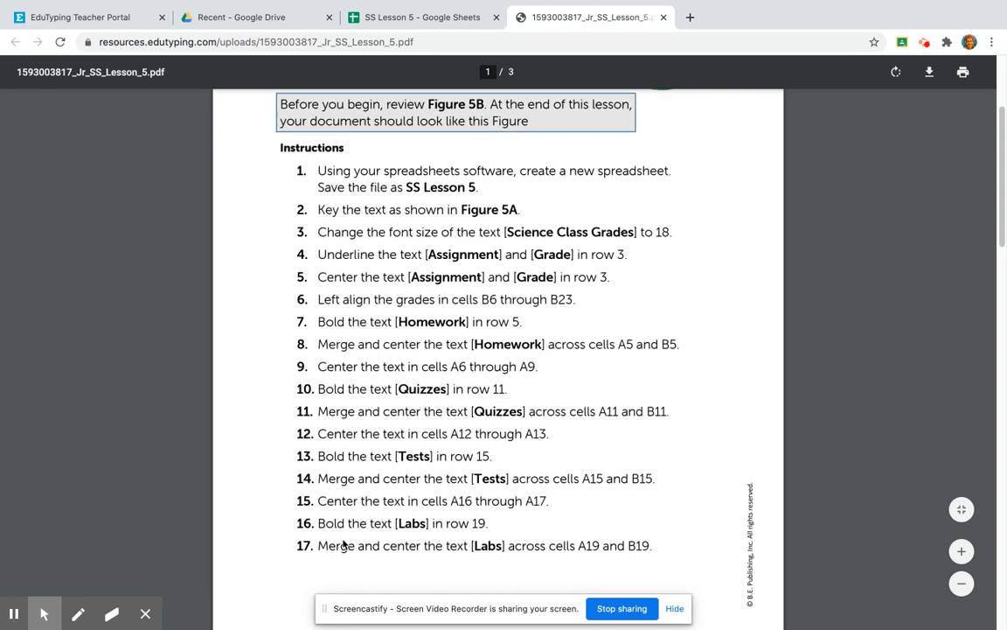
scroll(513, 515, down, 5)
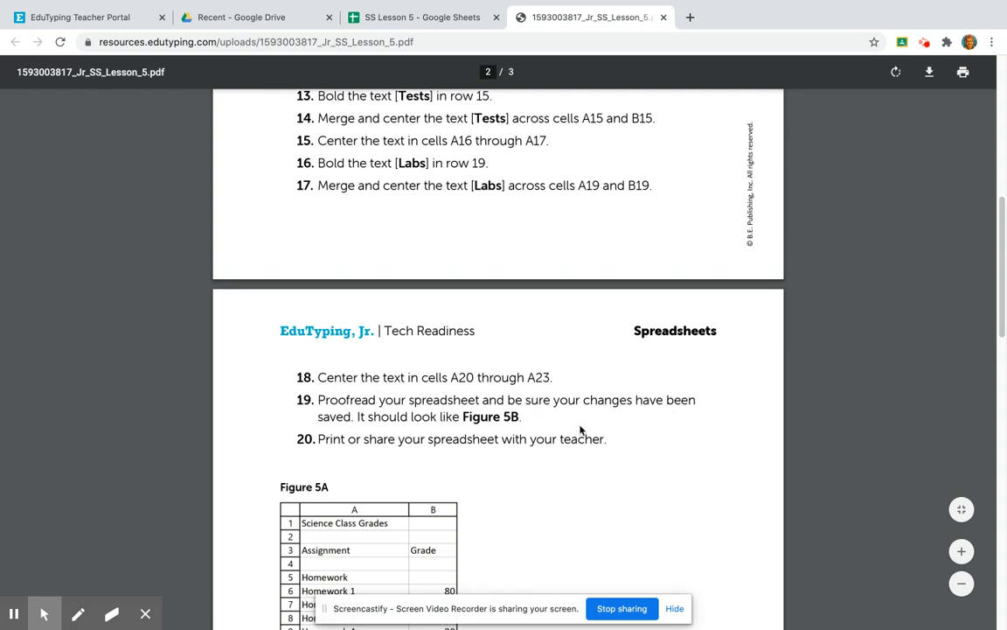
scroll(569, 420, up, 2)
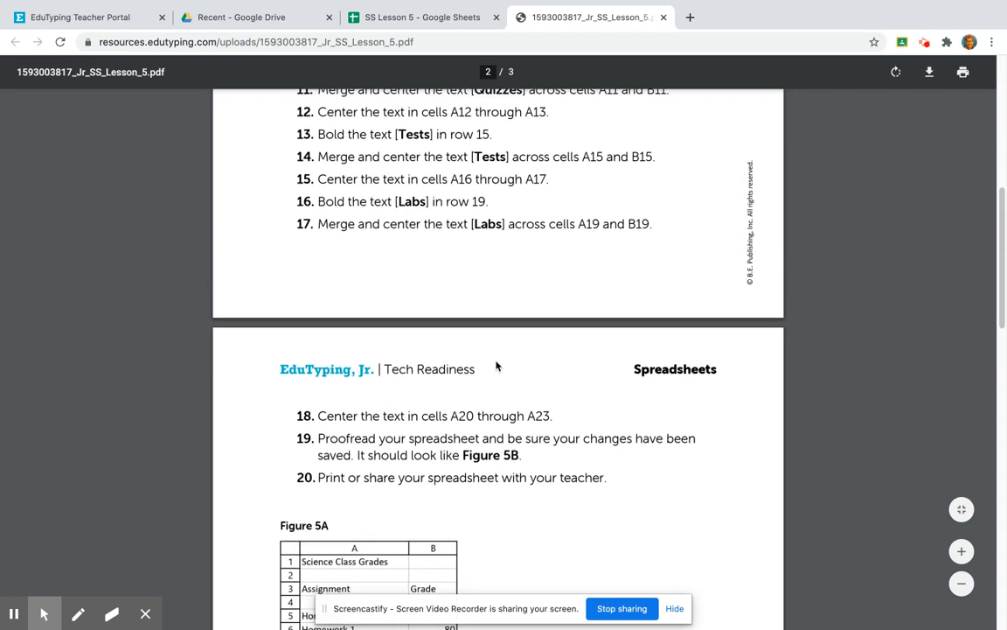
scroll(525, 328, up, 1)
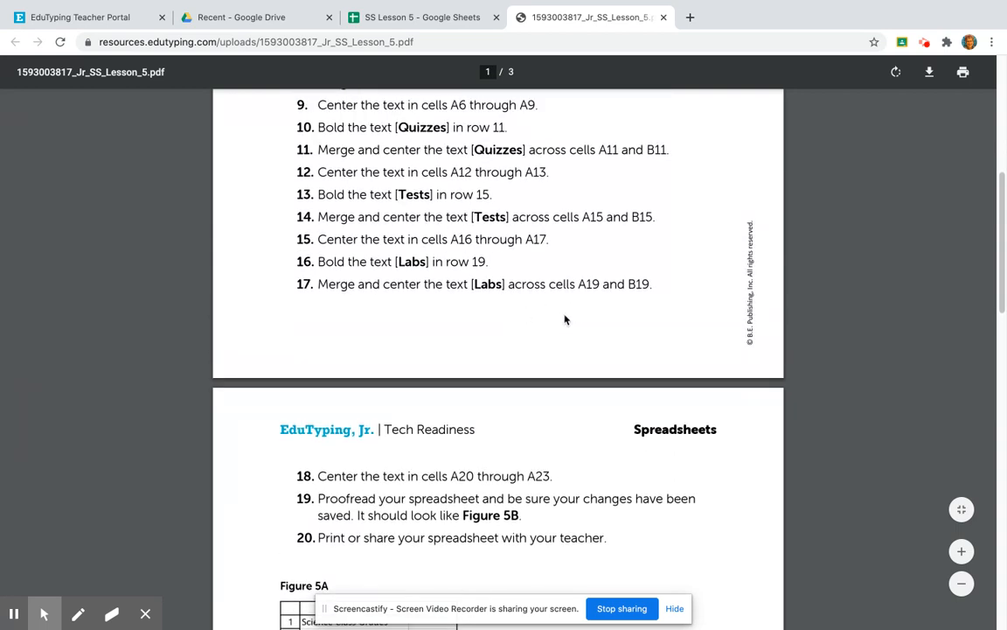
scroll(573, 324, up, 5)
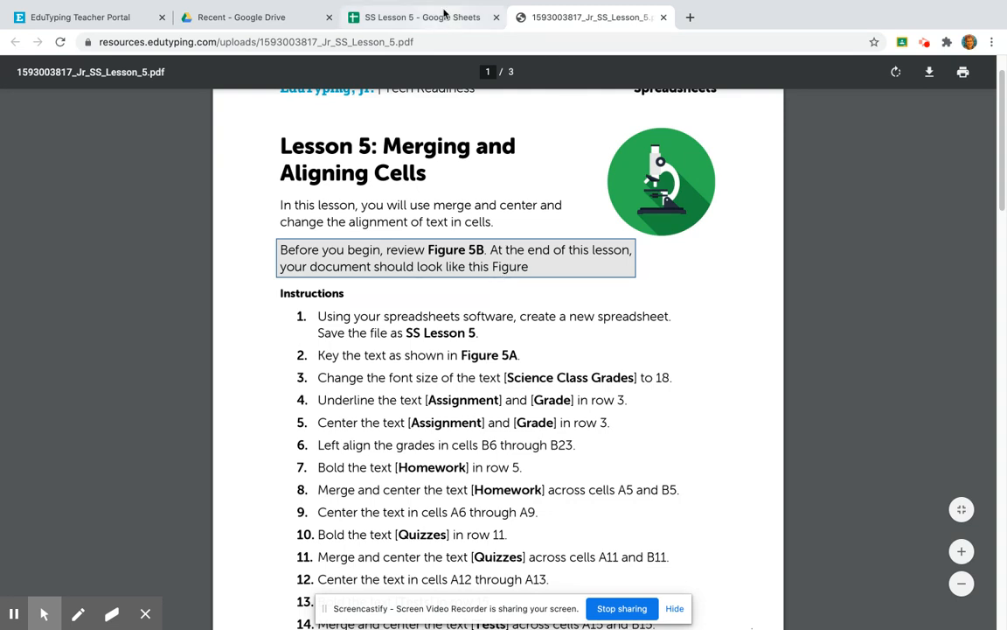
Return to the spreadsheet and auto-fit the width of column A to its contents
click(401, 17)
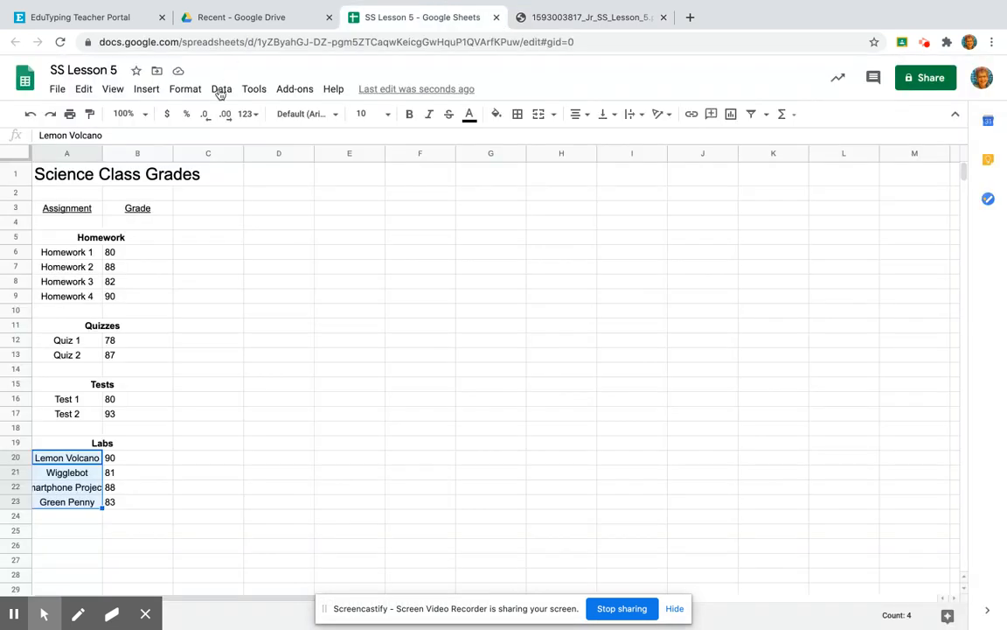
double_click(102, 153)
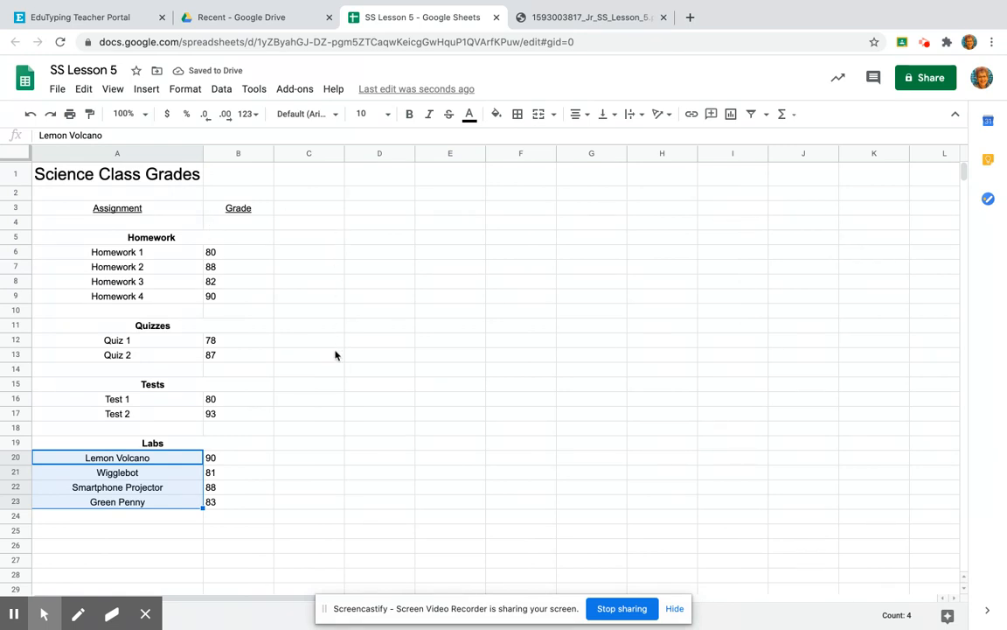
click(327, 387)
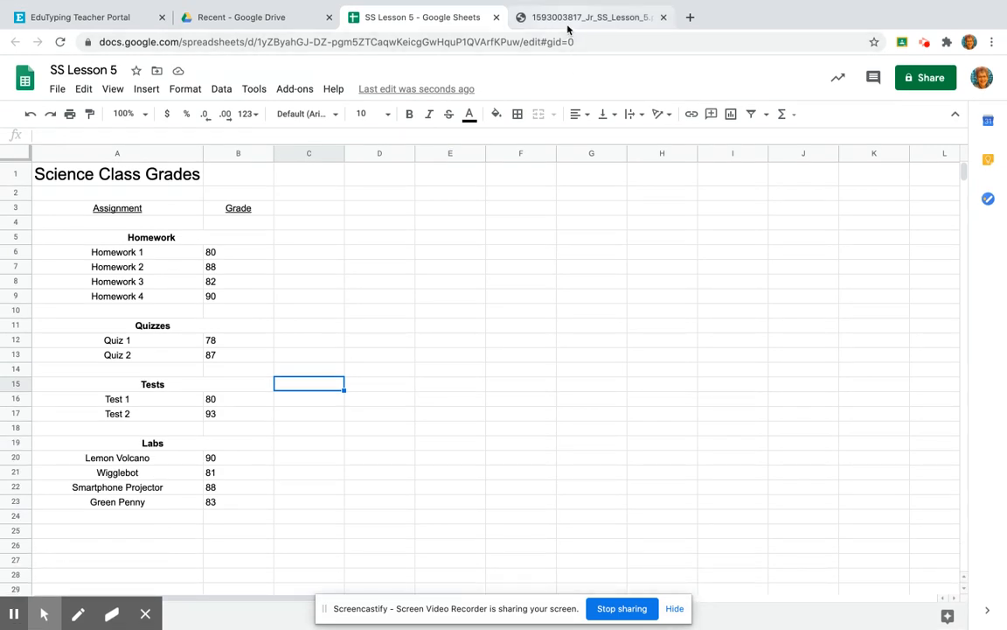
Examine Figure 5B and the instruction list in the lesson PDF for how the Science Class Grades title should be laid out
click(570, 19)
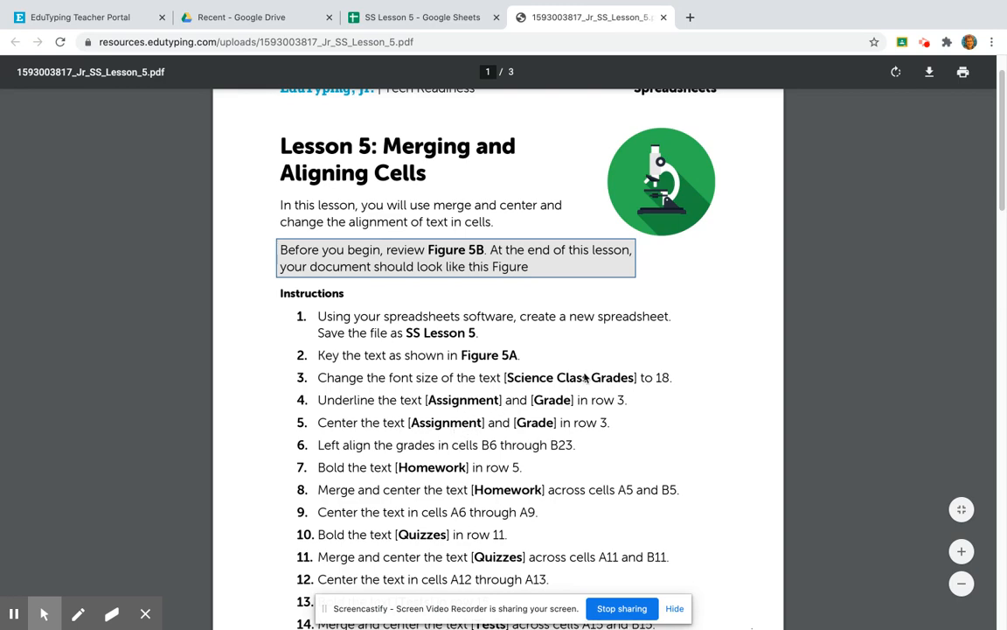
scroll(585, 377, down, 15)
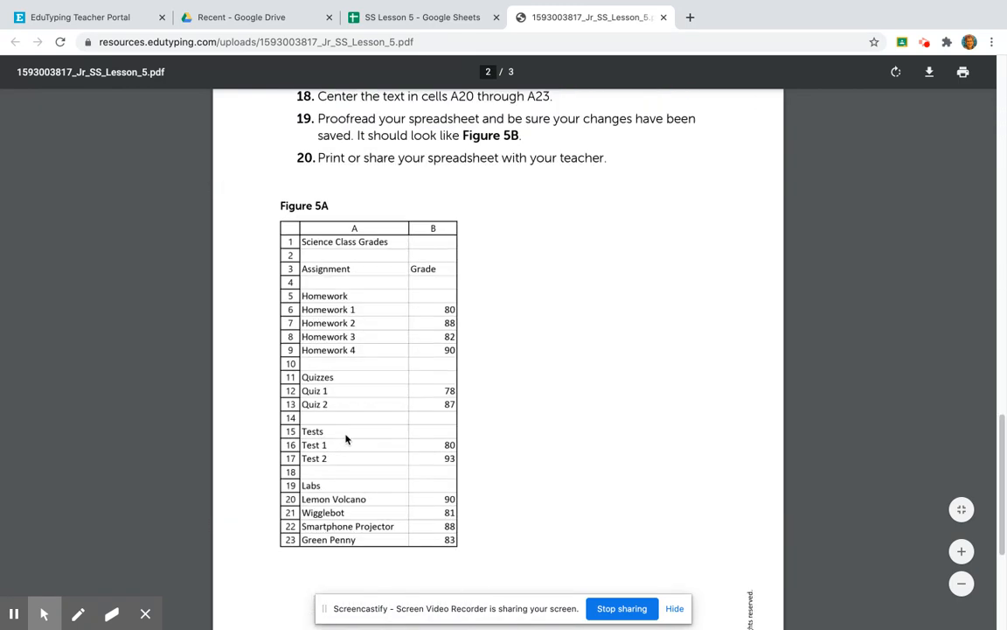
scroll(347, 441, down, 3)
scroll(364, 434, up, 4)
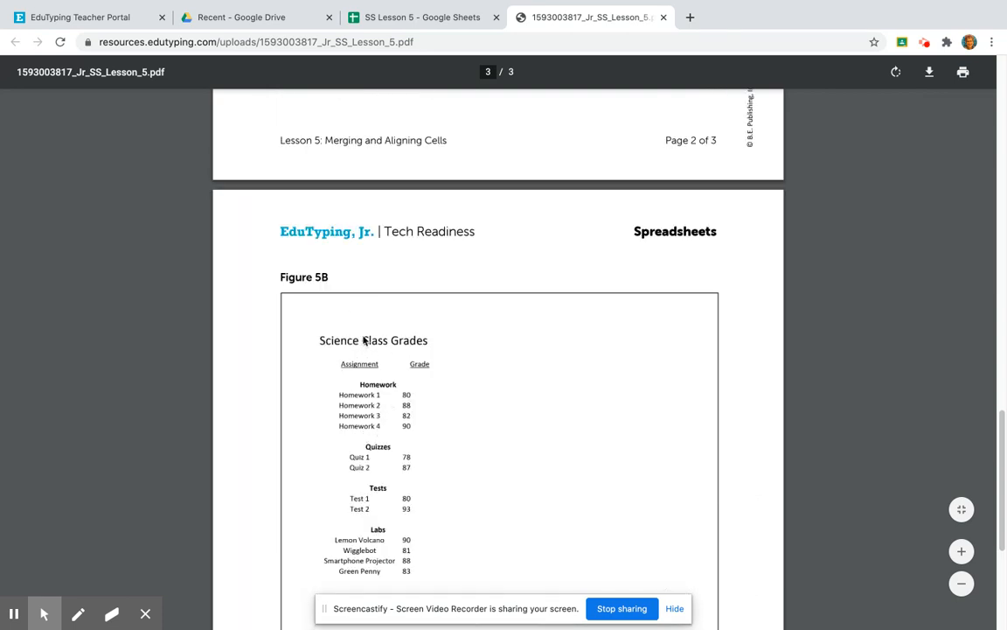
scroll(424, 346, up, 3)
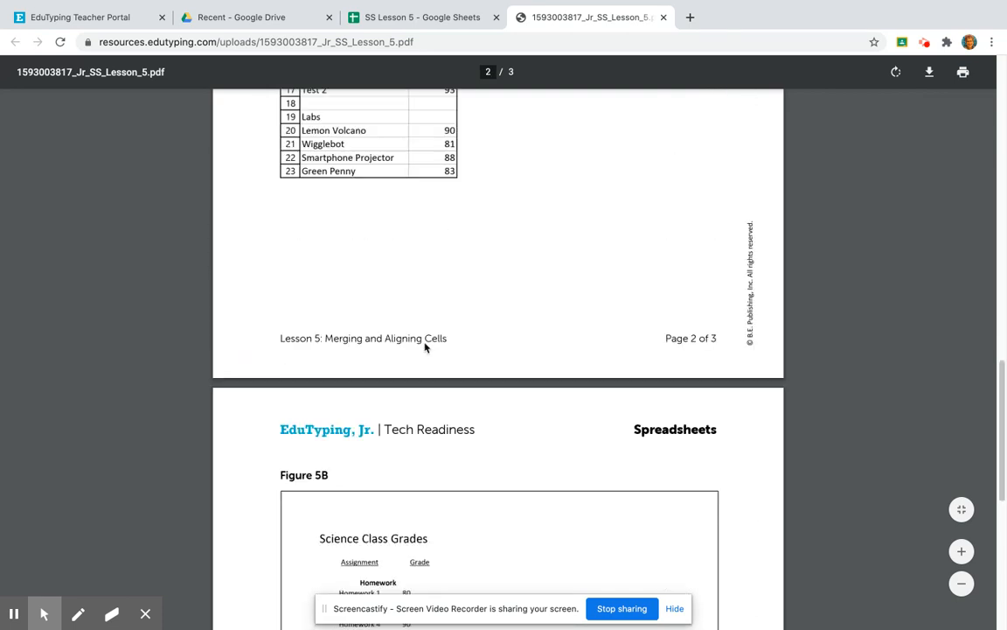
scroll(424, 345, up, 15)
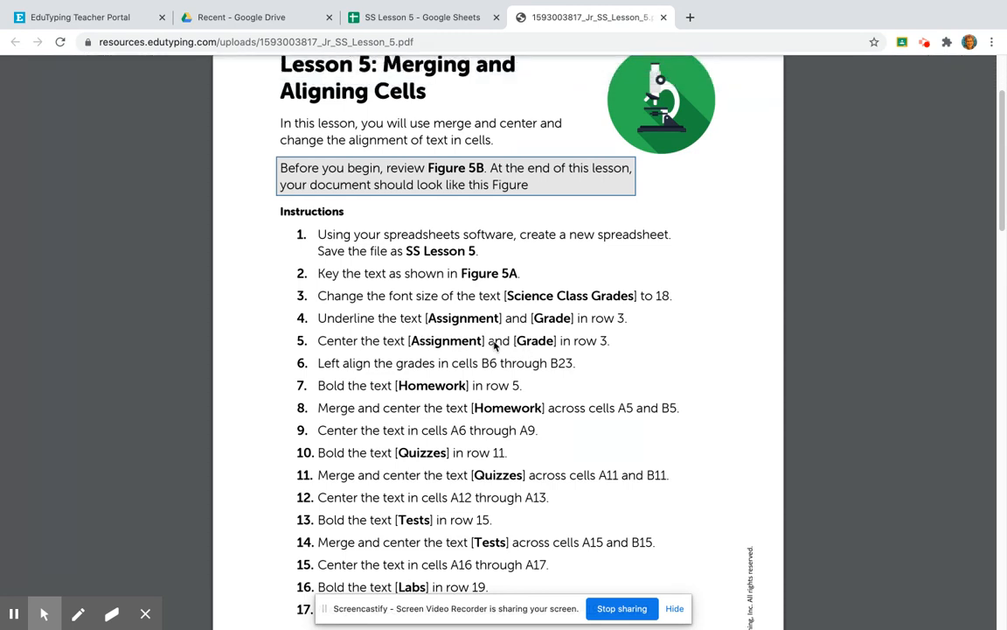
scroll(529, 356, down, 1)
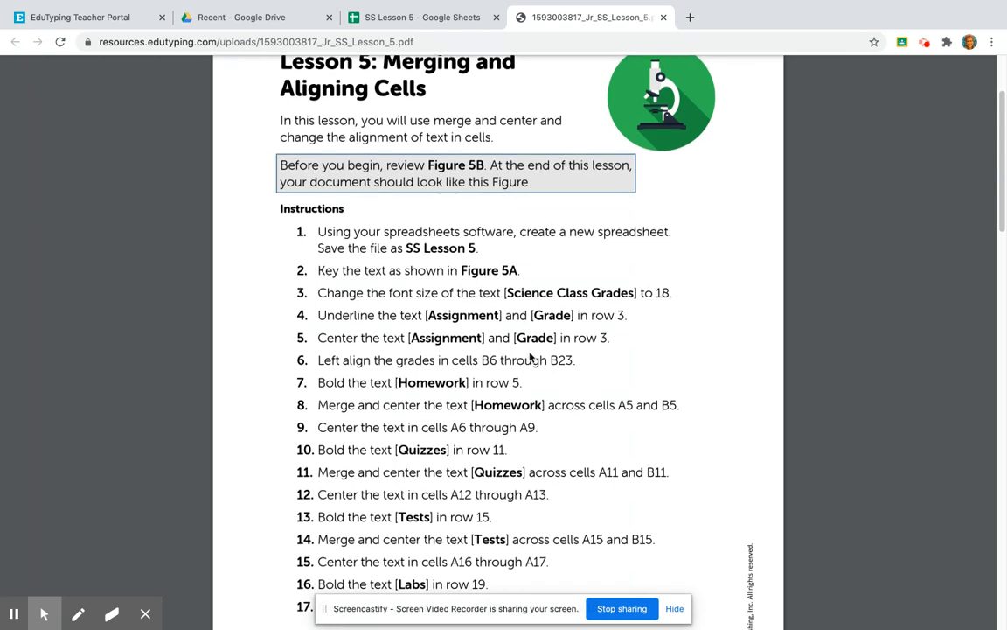
In the spreadsheet, merge cells A1 and B1 and center the Science Class Grades title across them
click(420, 20)
drag(110, 175, 230, 175)
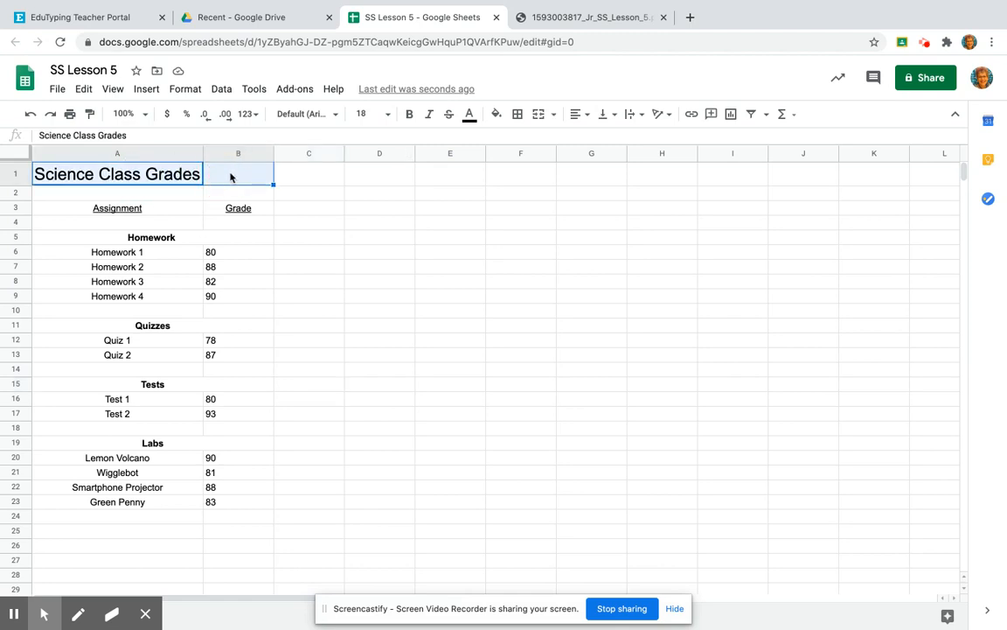
click(539, 115)
click(578, 118)
click(596, 137)
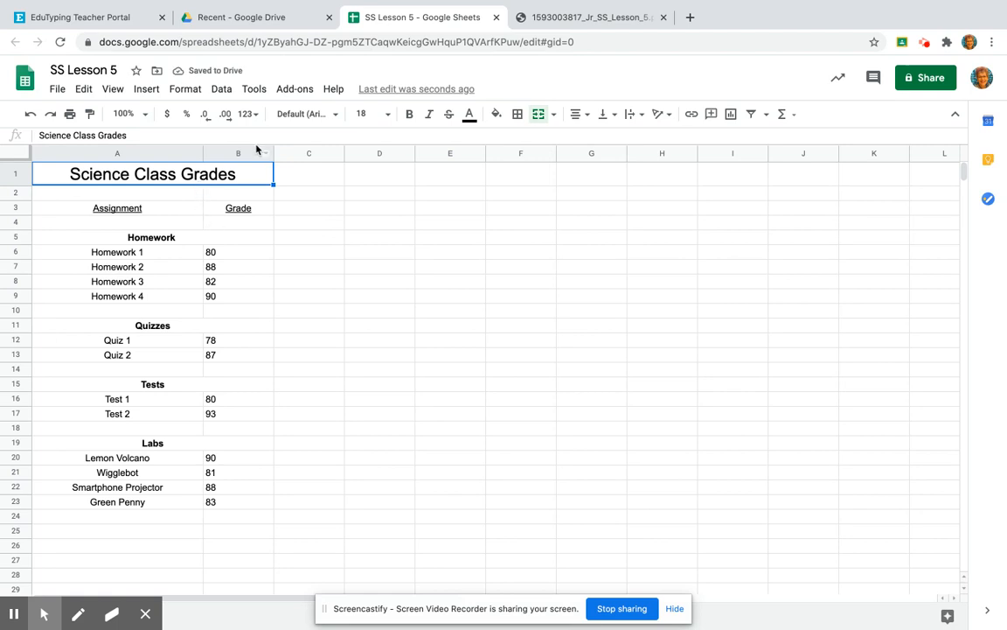
Open the spreadsheet's print preview and compare its layout with Figure 5B in the lesson PDF
click(57, 89)
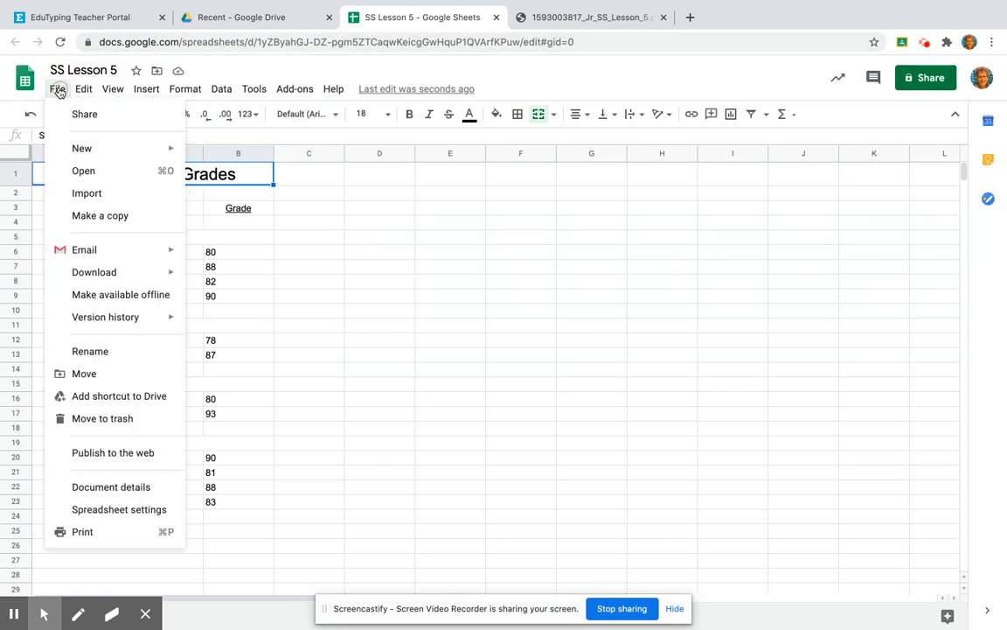
click(96, 538)
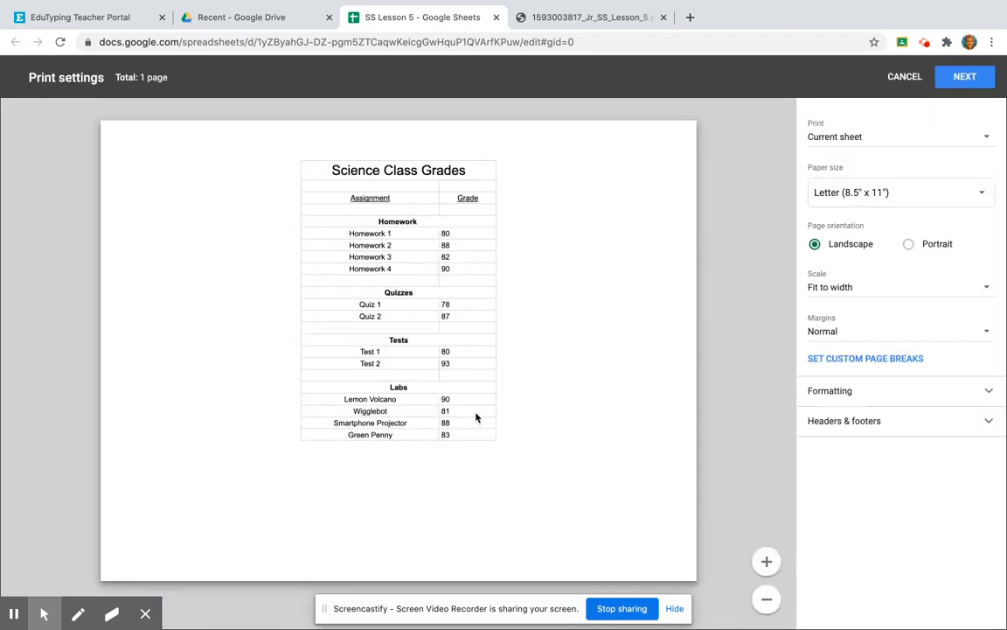
click(560, 17)
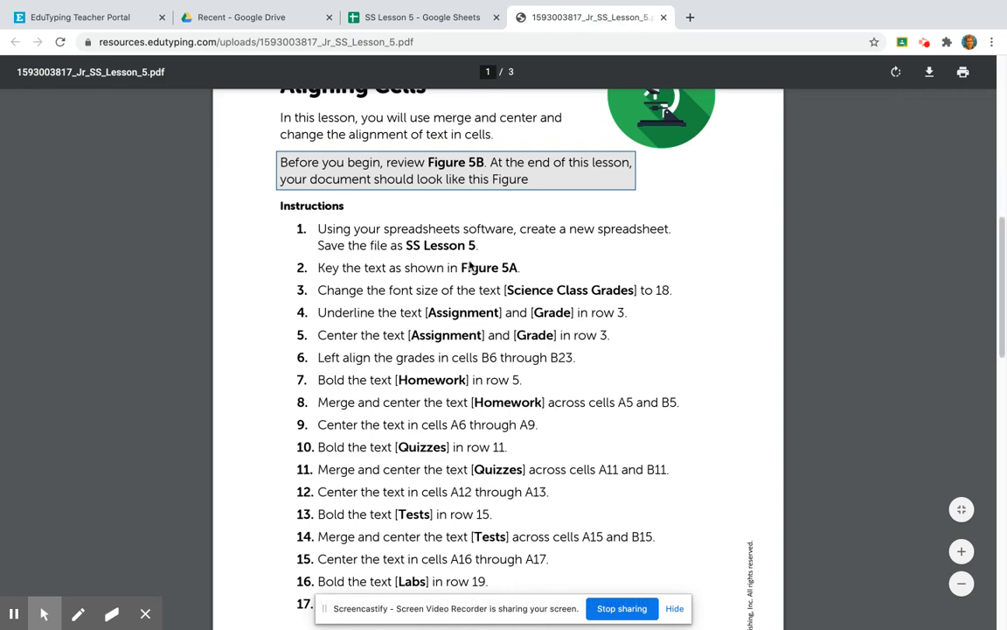
scroll(459, 329, down, 20)
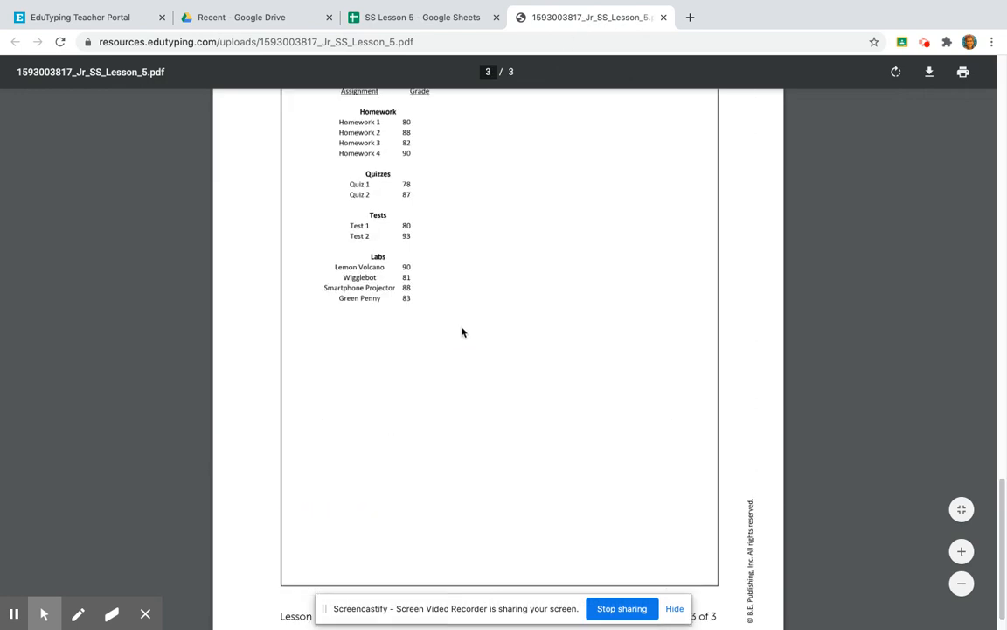
scroll(462, 332, up, 3)
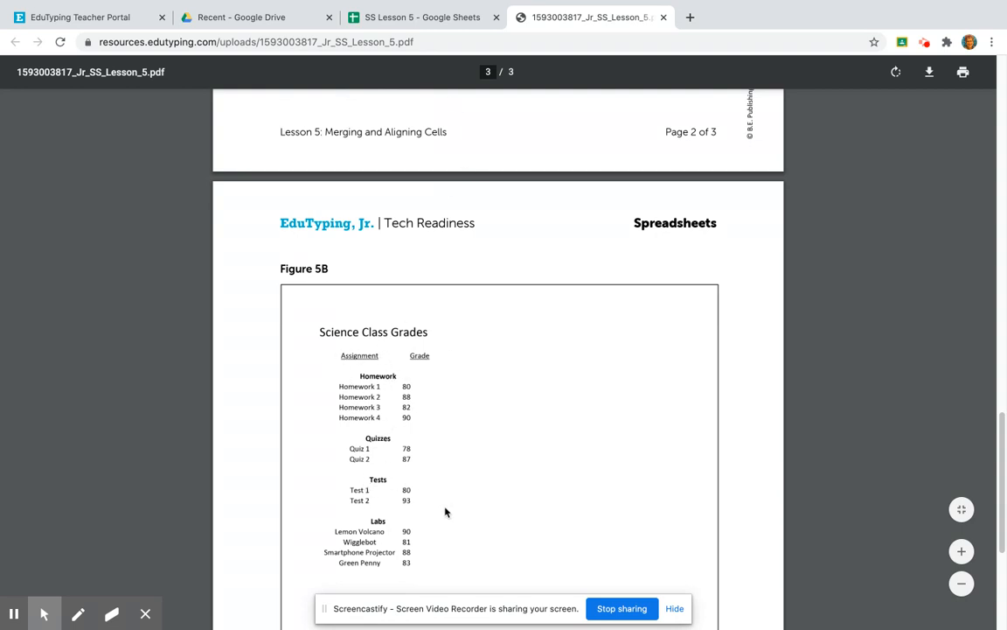
scroll(440, 510, down, 1)
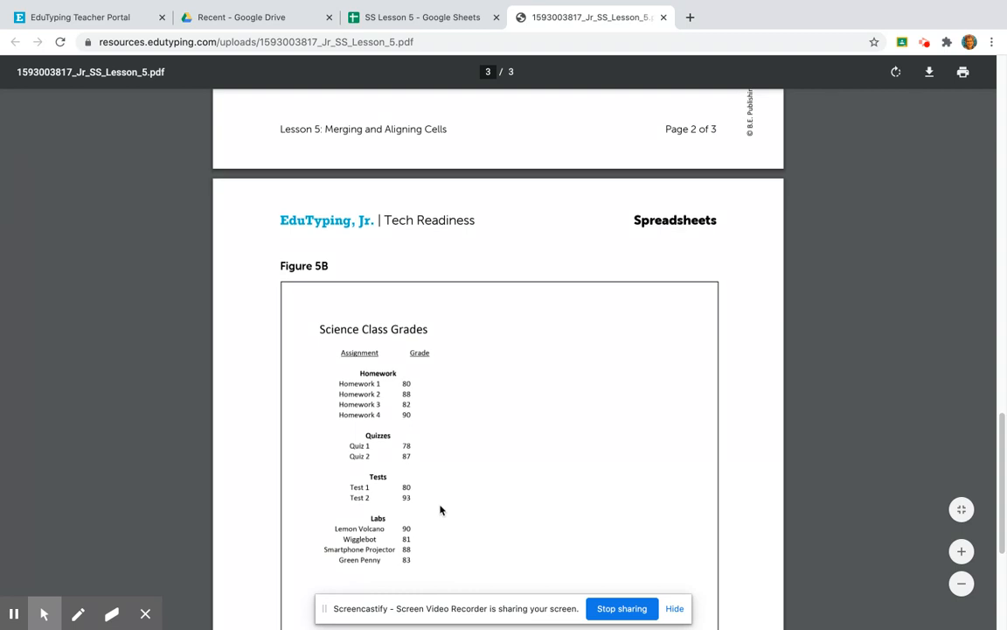